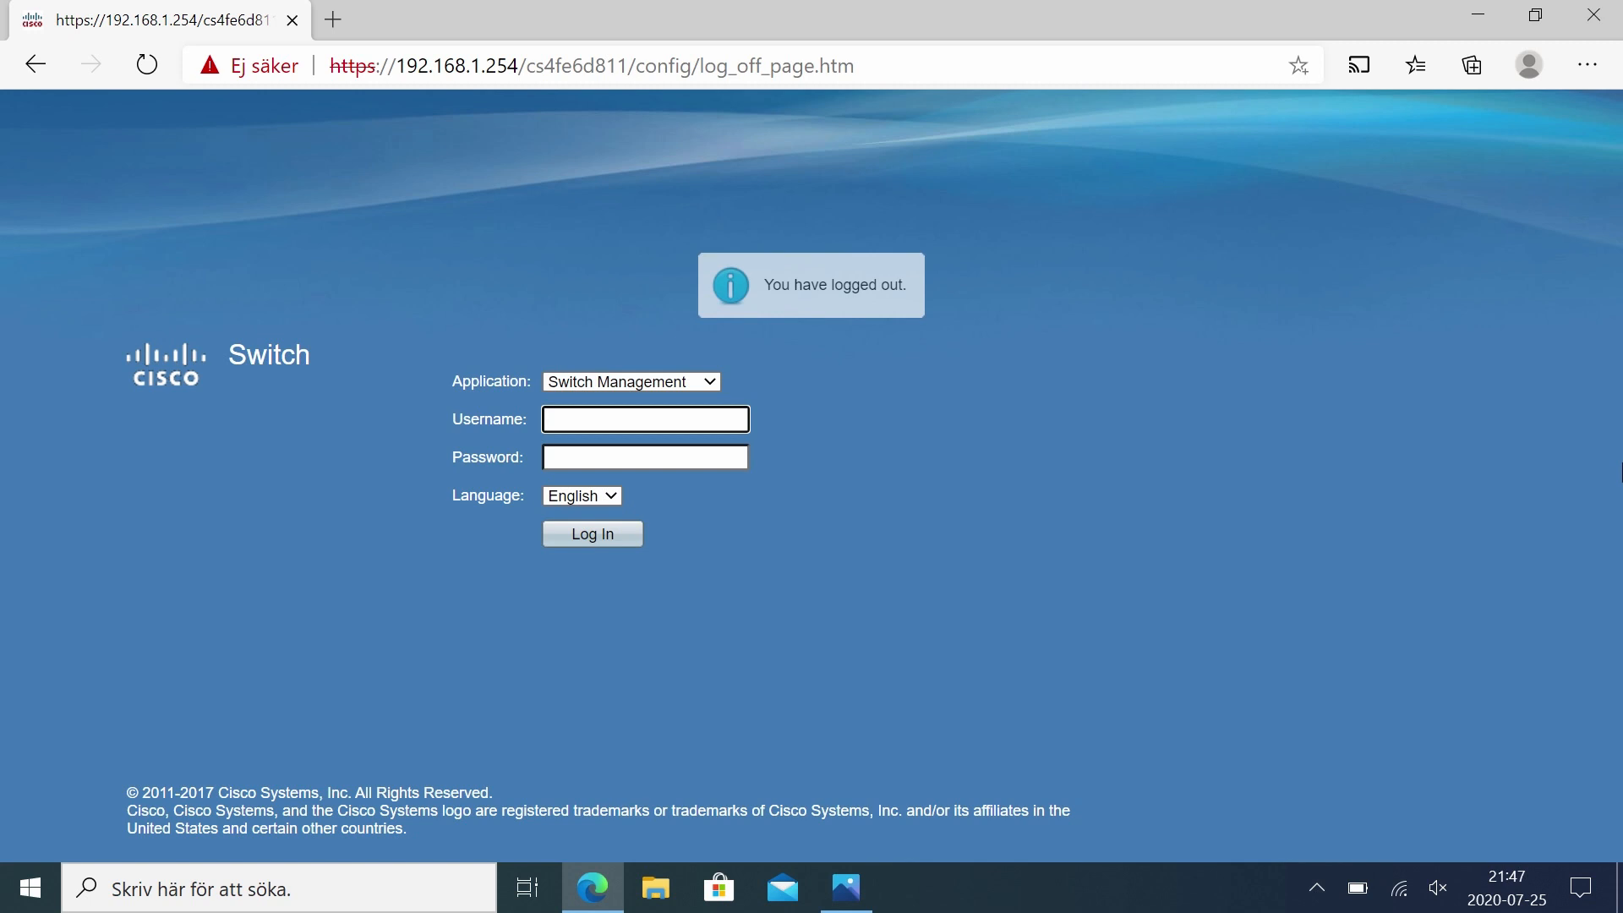
# Step: Log in to the switch management page with the administrator's username and password
pyautogui.write('pali')
pyautogui.press('Tab')
pyautogui.write('**********')
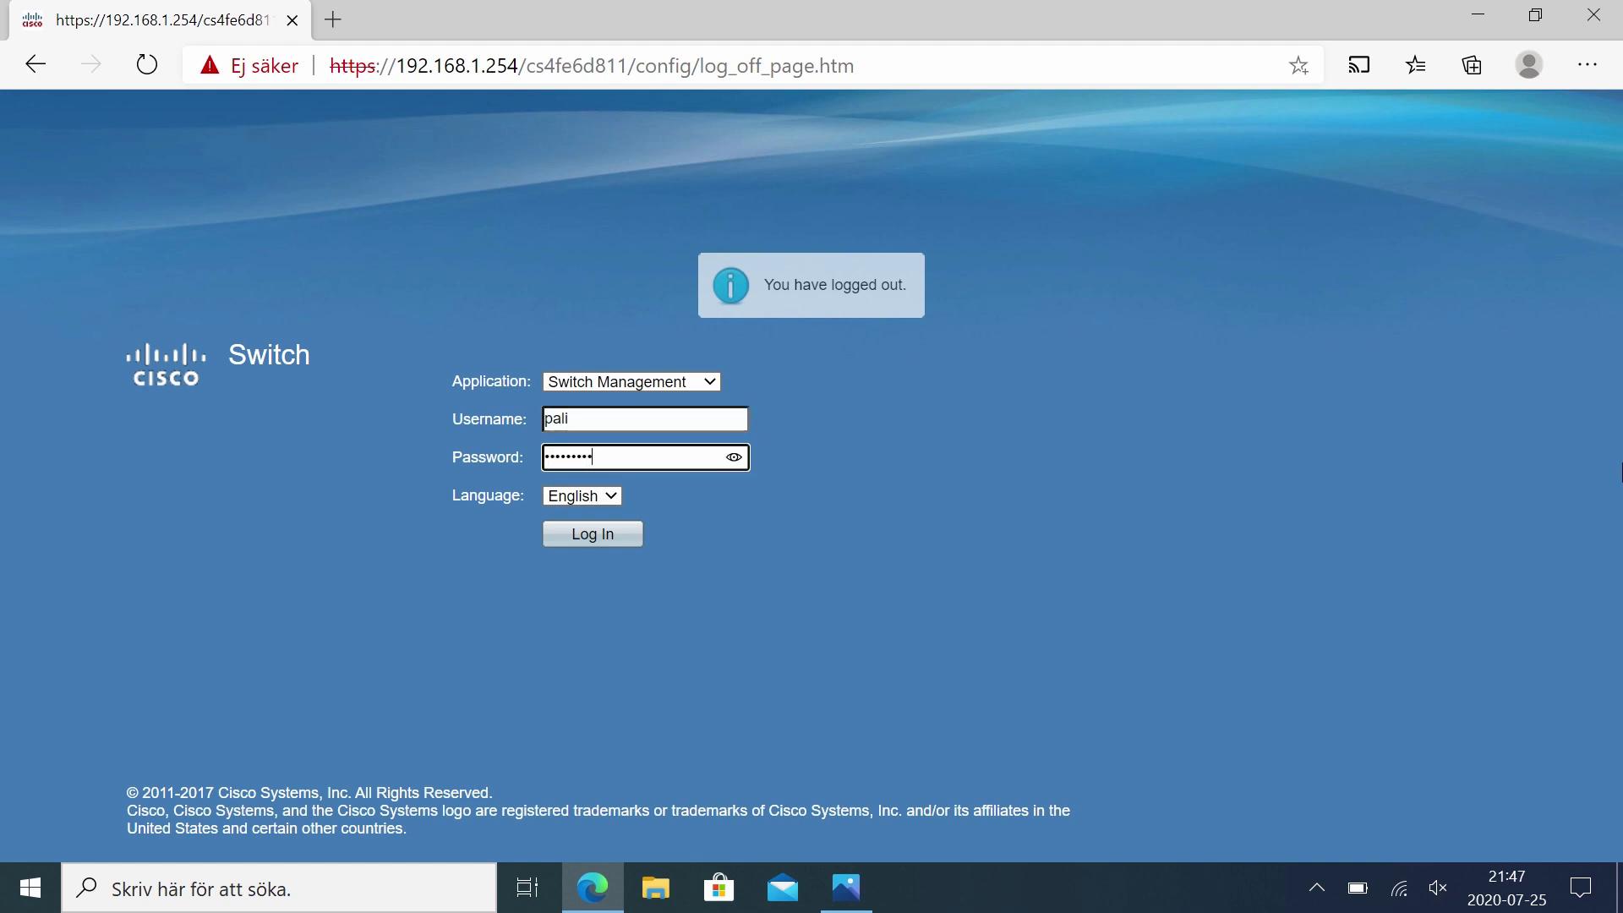
pyautogui.press('Return')
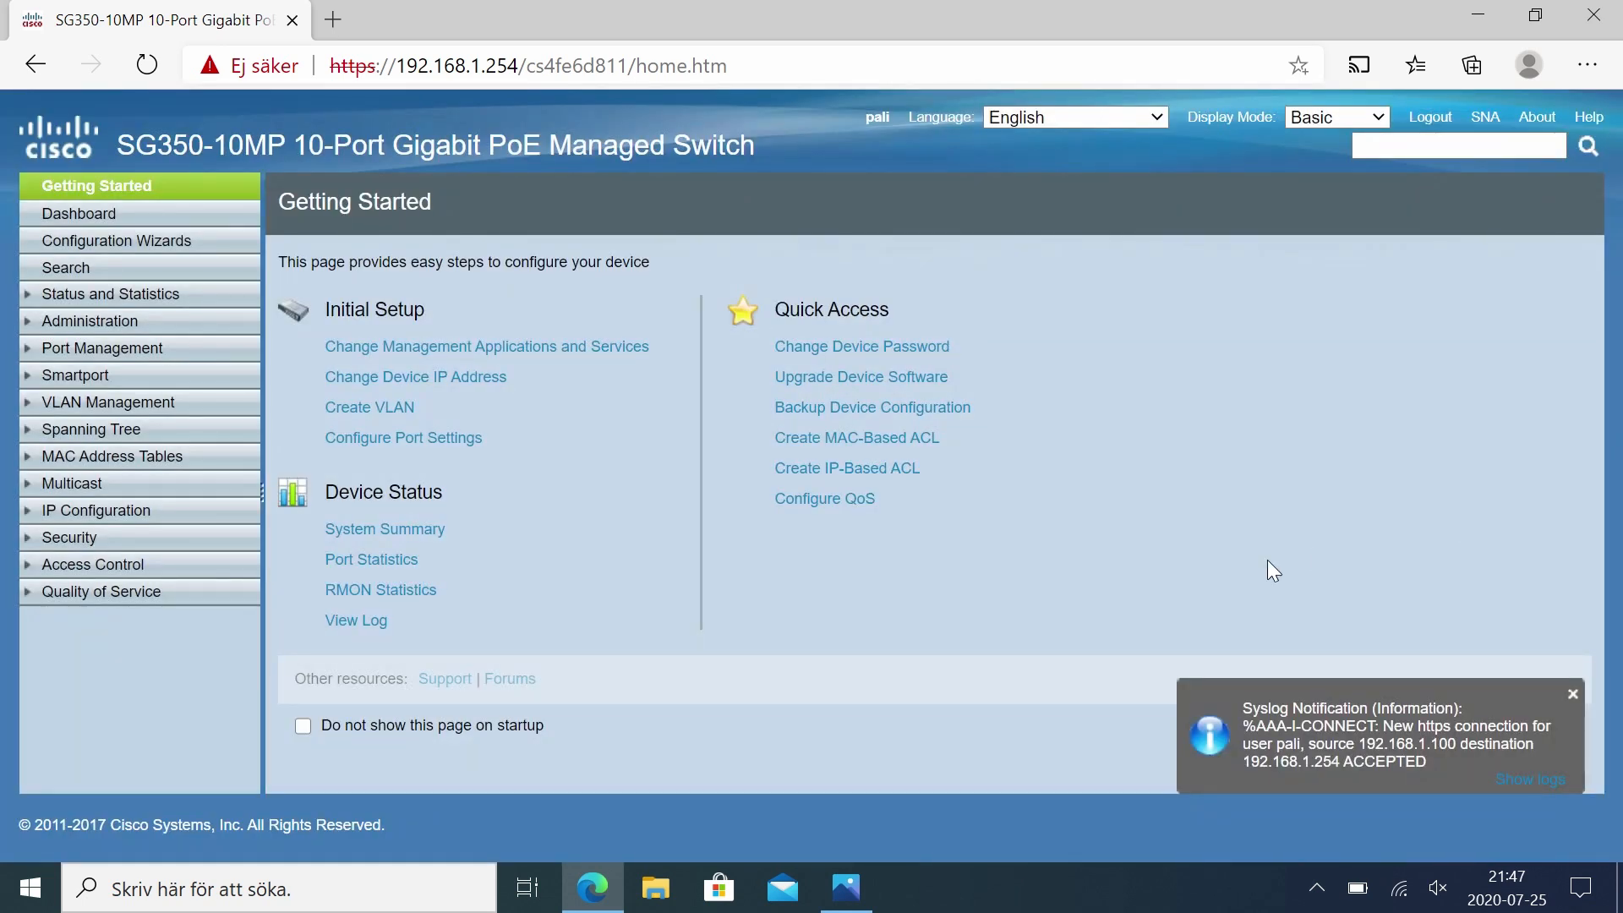
# Step: Switch the display mode to Advanced and open the Multicast IP Multicast Group Address page
pyautogui.click(97, 484)
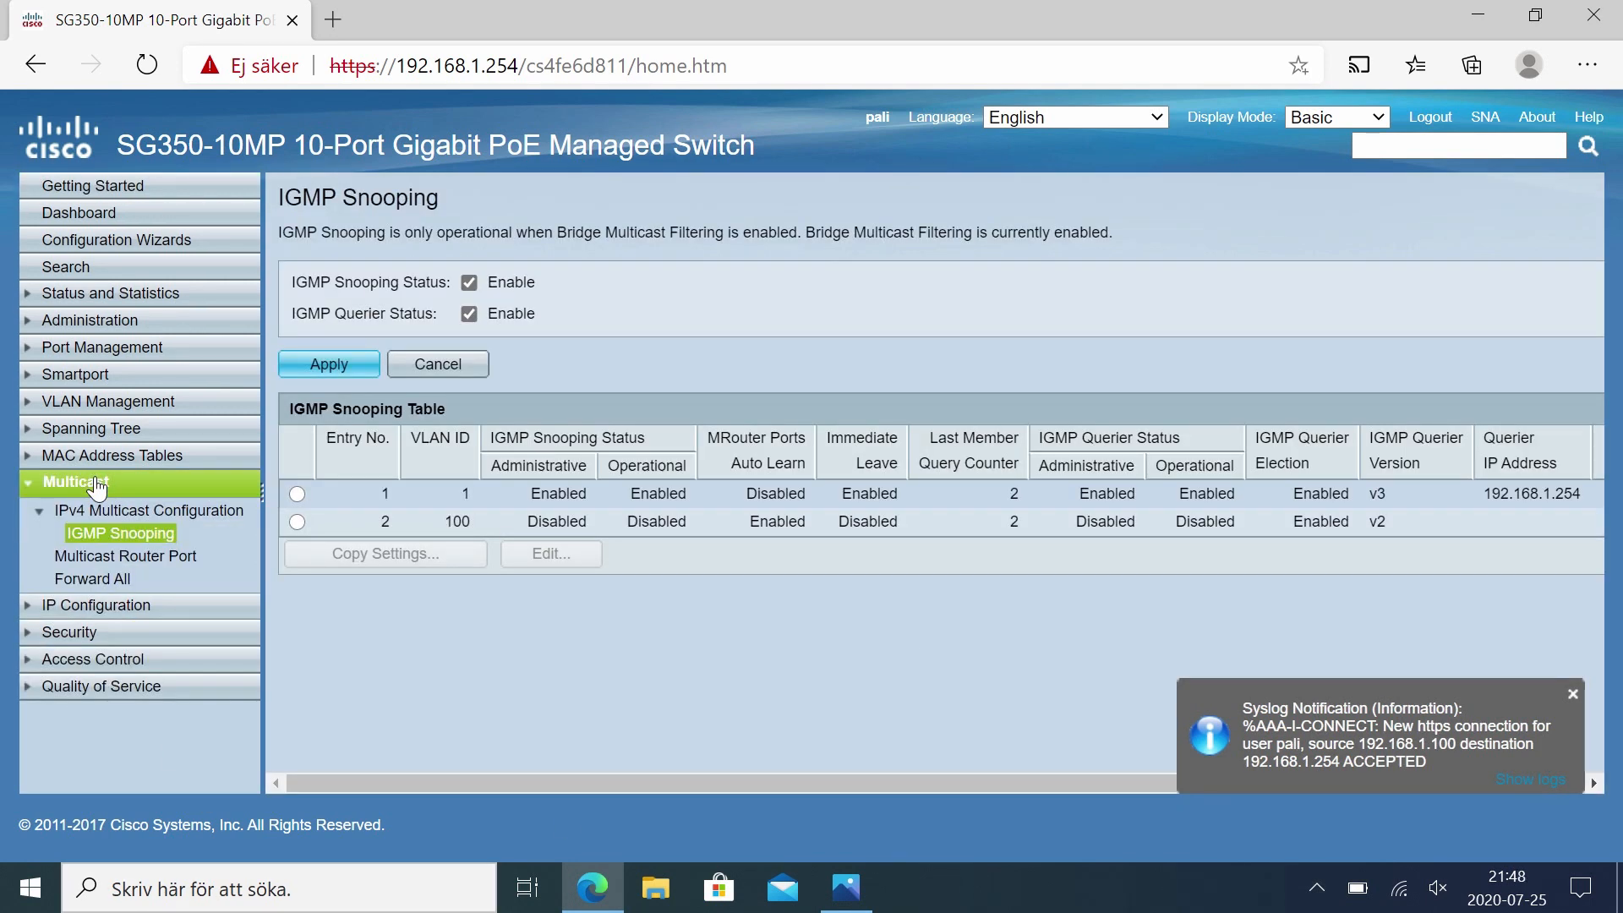
pyautogui.click(1325, 120)
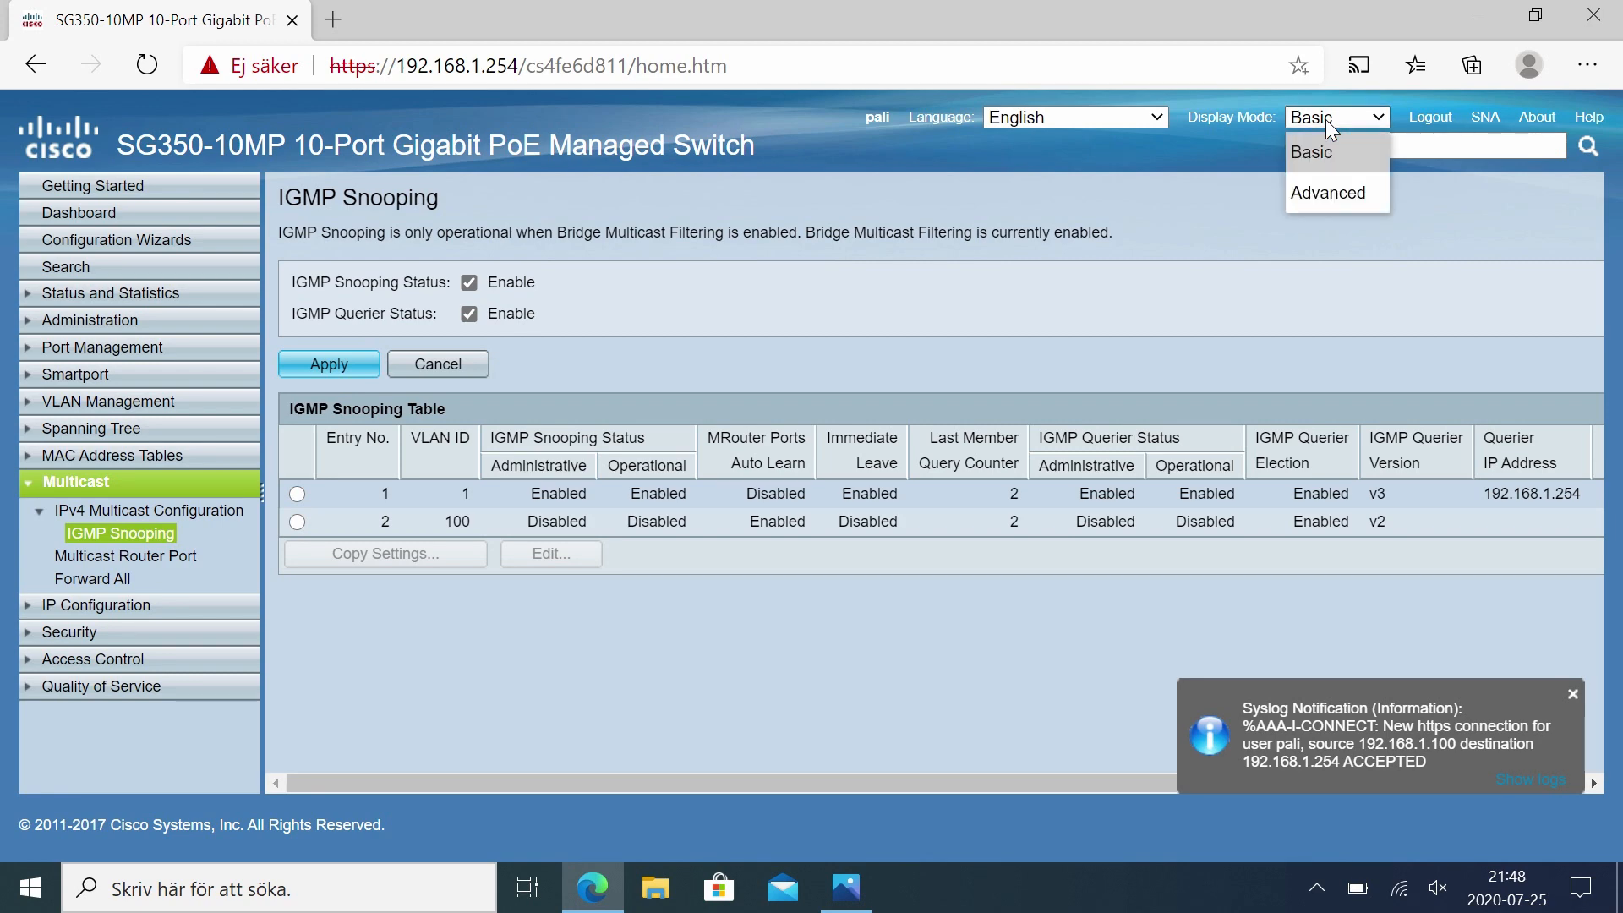
pyautogui.click(1331, 188)
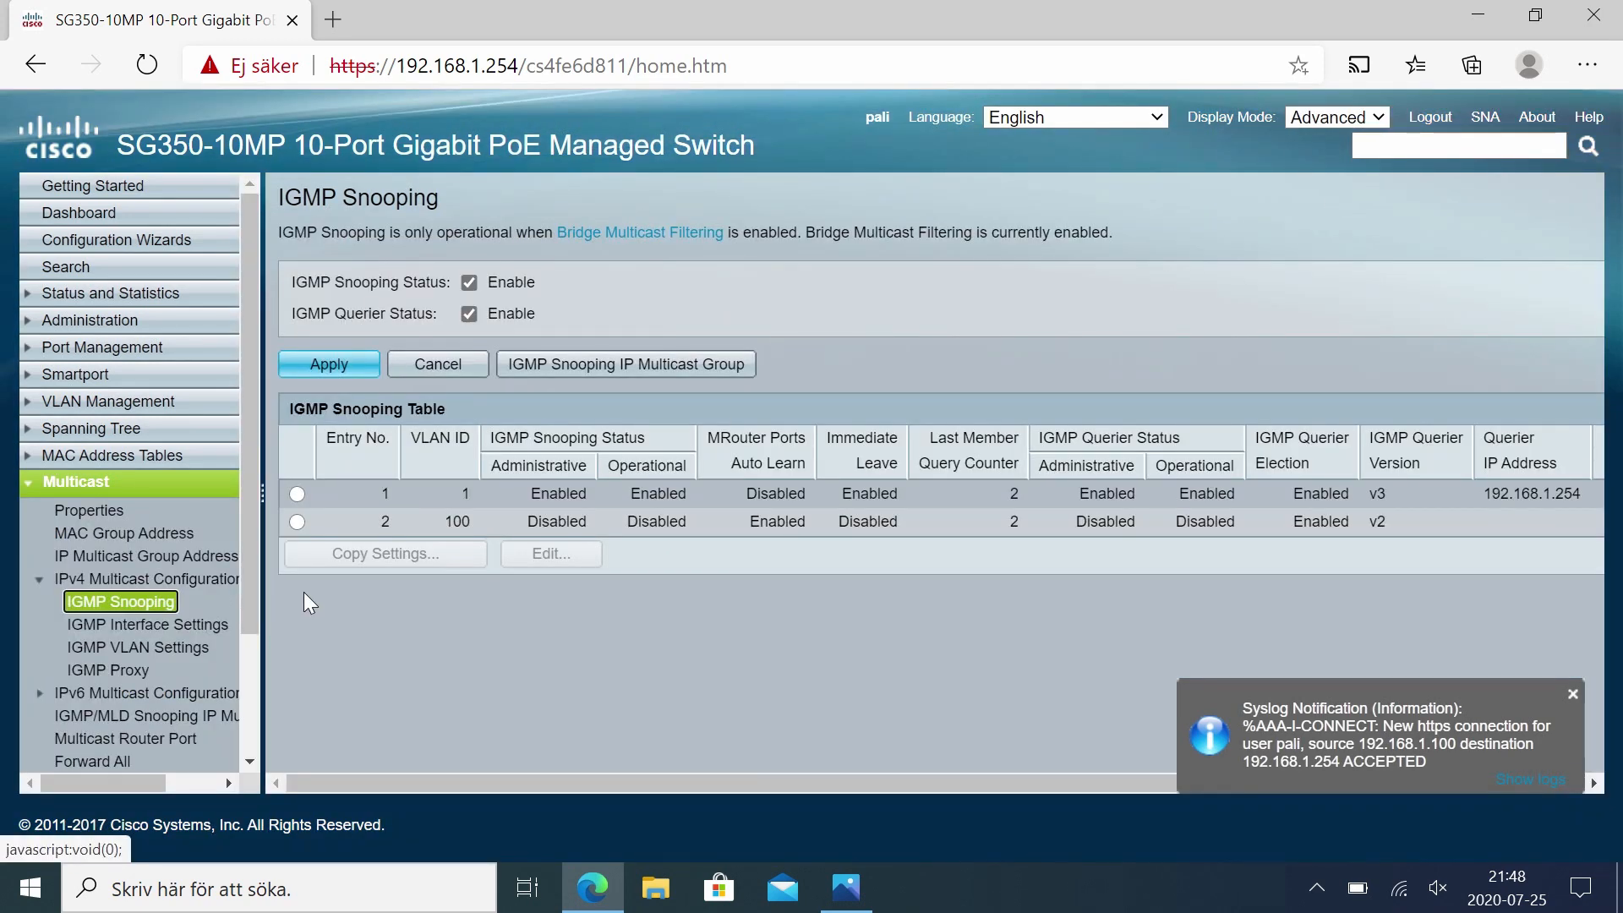
pyautogui.click(138, 558)
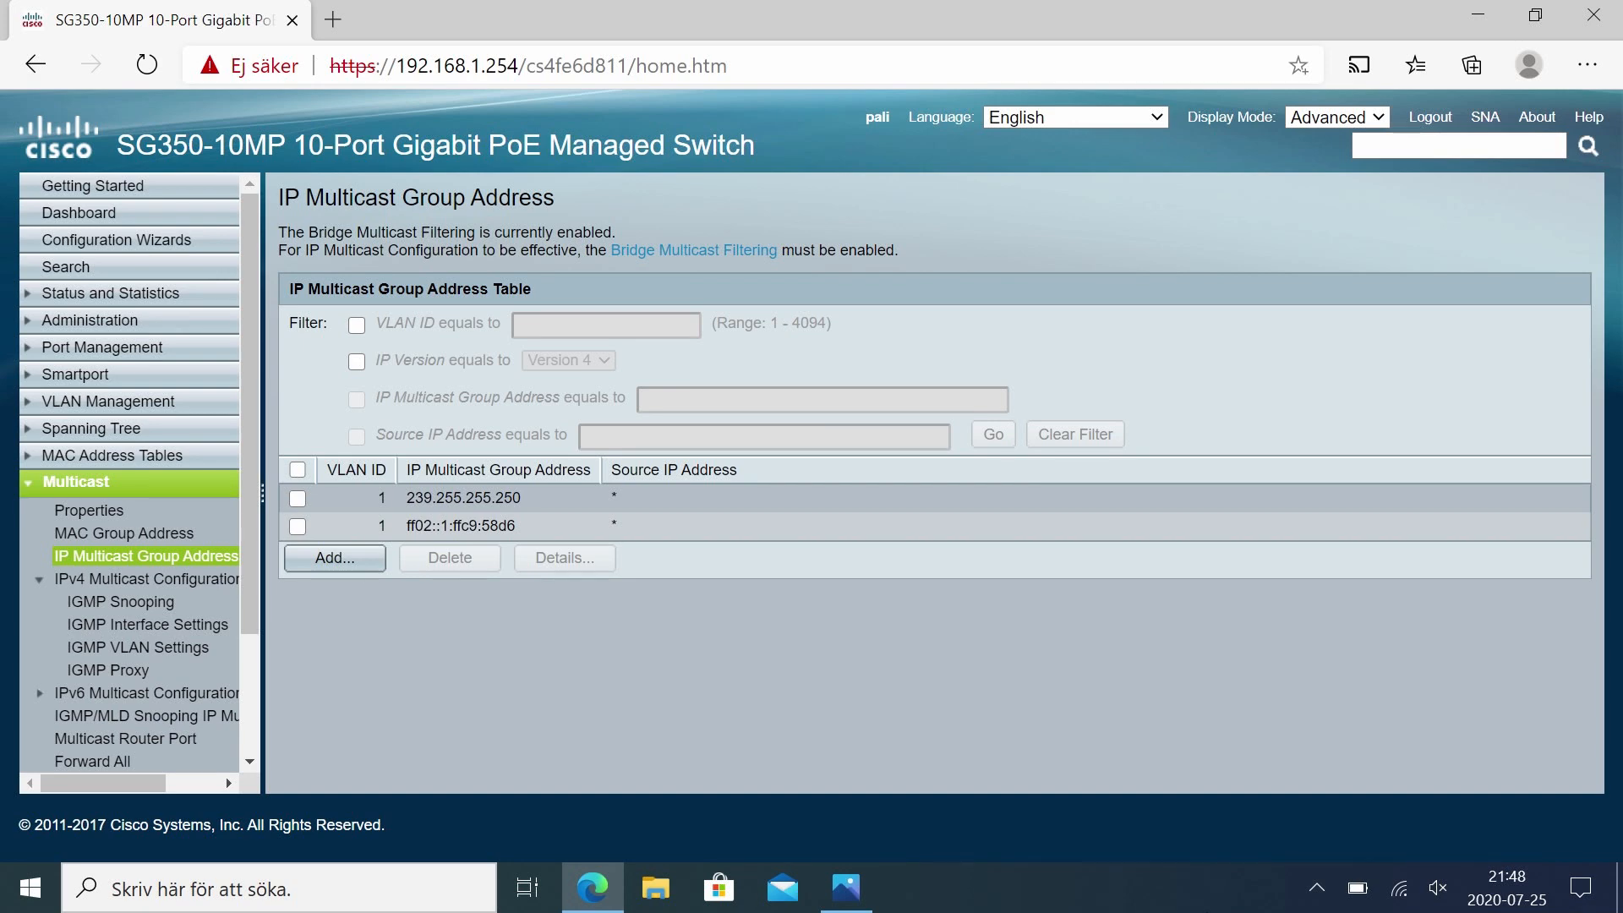
# Step: Add IPv4 multicast group 224.0.0.251 on VLAN 1, using the Dante traffic reference image
pyautogui.click(845, 892)
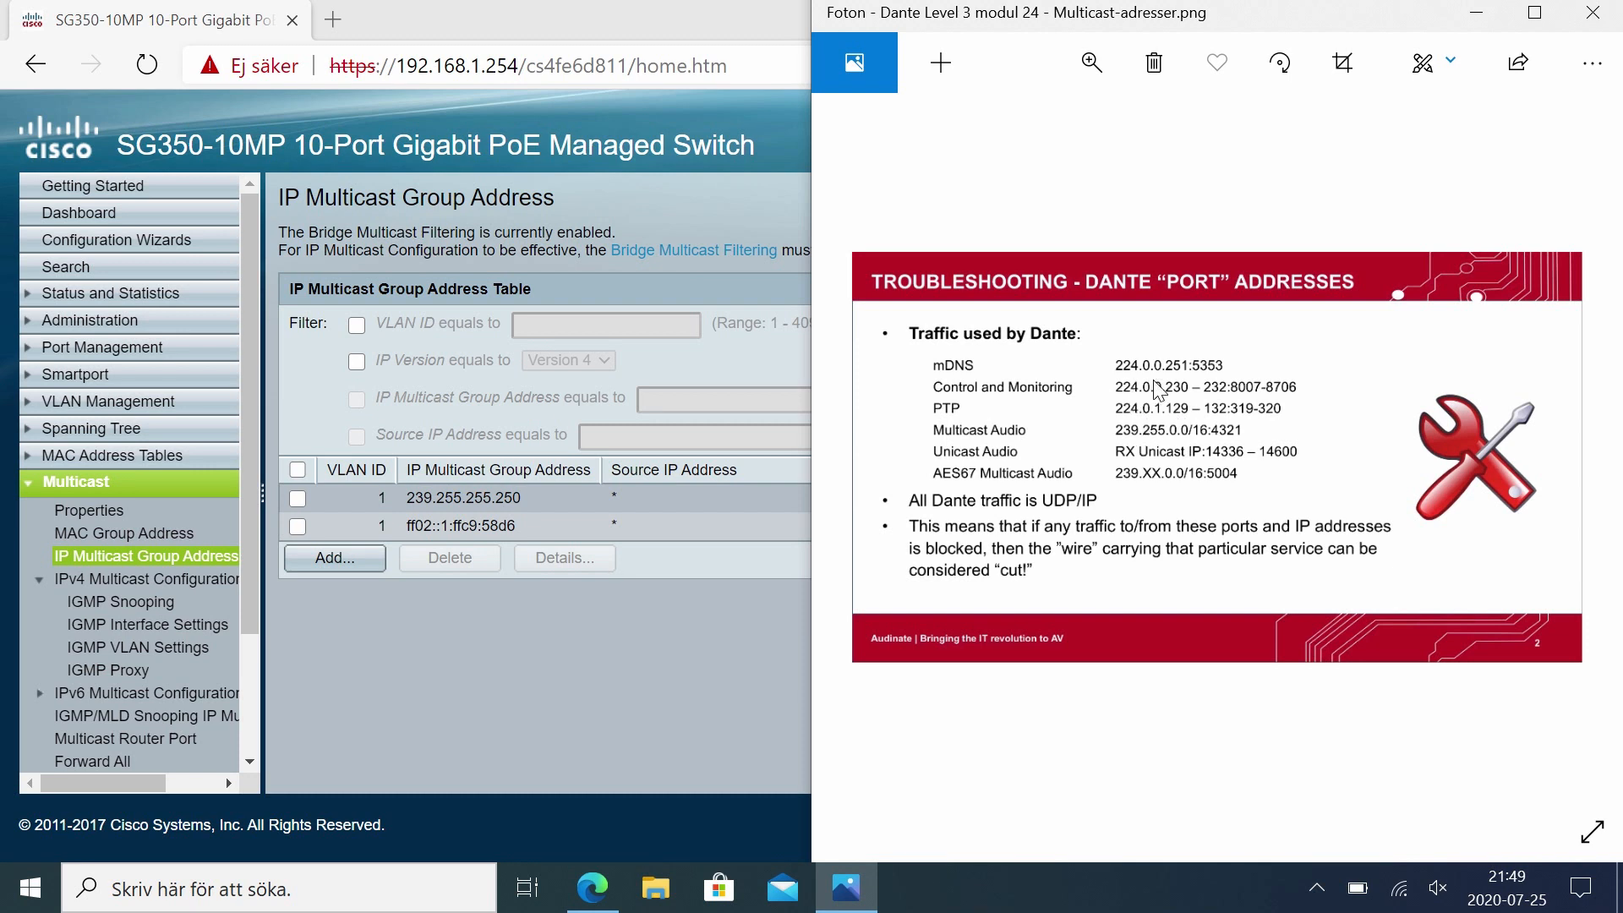
pyautogui.click(325, 560)
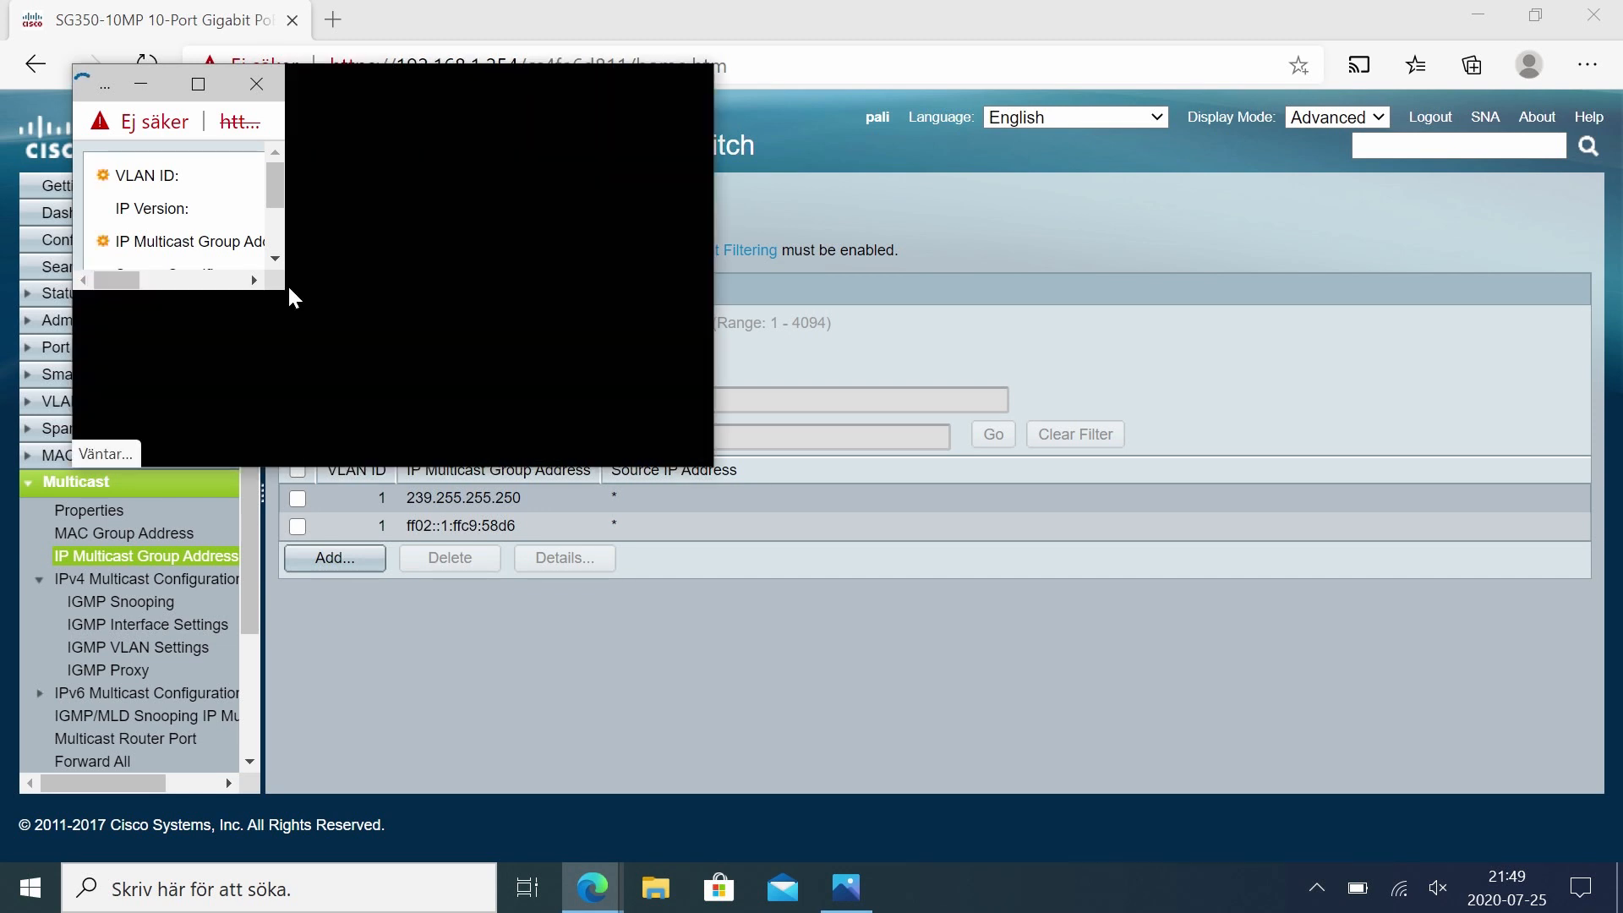
pyautogui.click(358, 174)
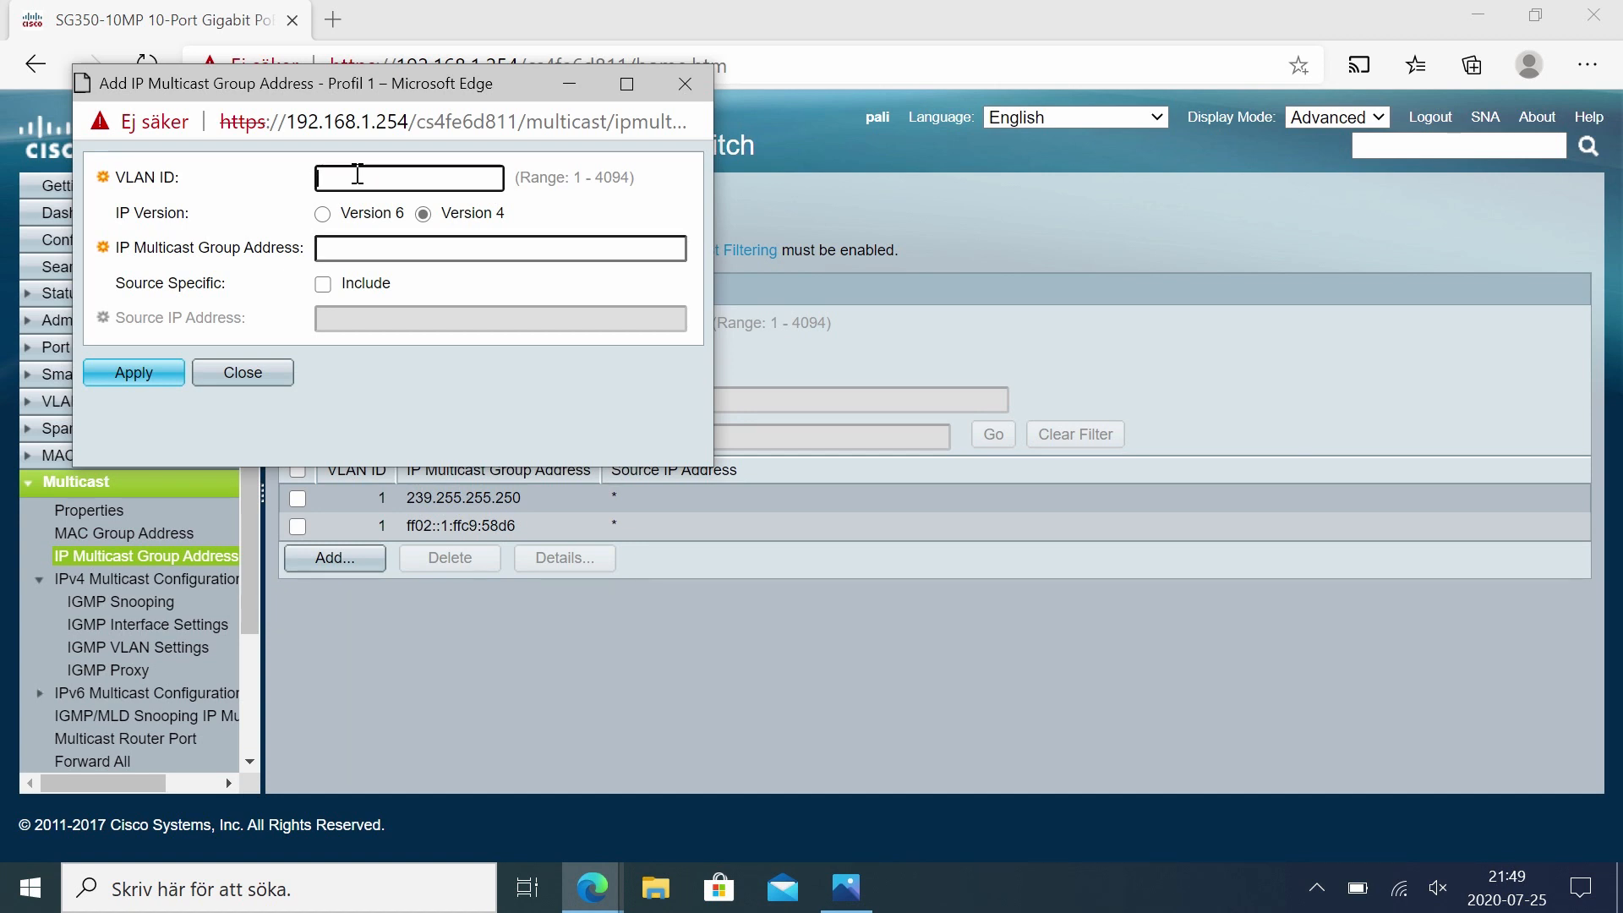
pyautogui.write('1')
pyautogui.click(370, 250)
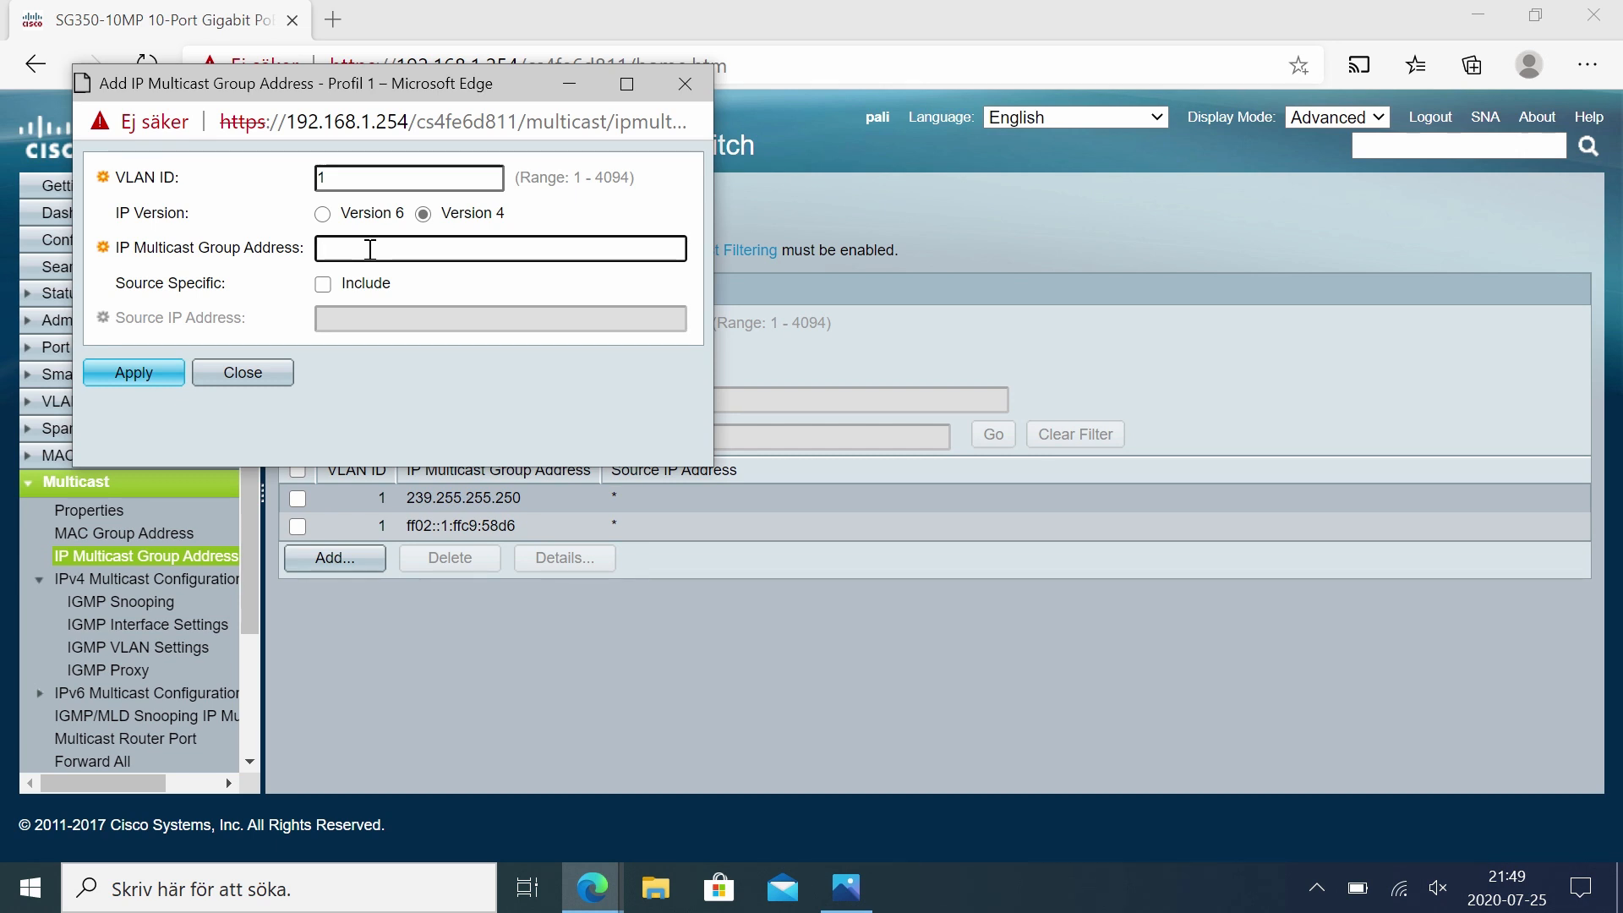
pyautogui.write('224.0.0.251')
pyautogui.click(186, 373)
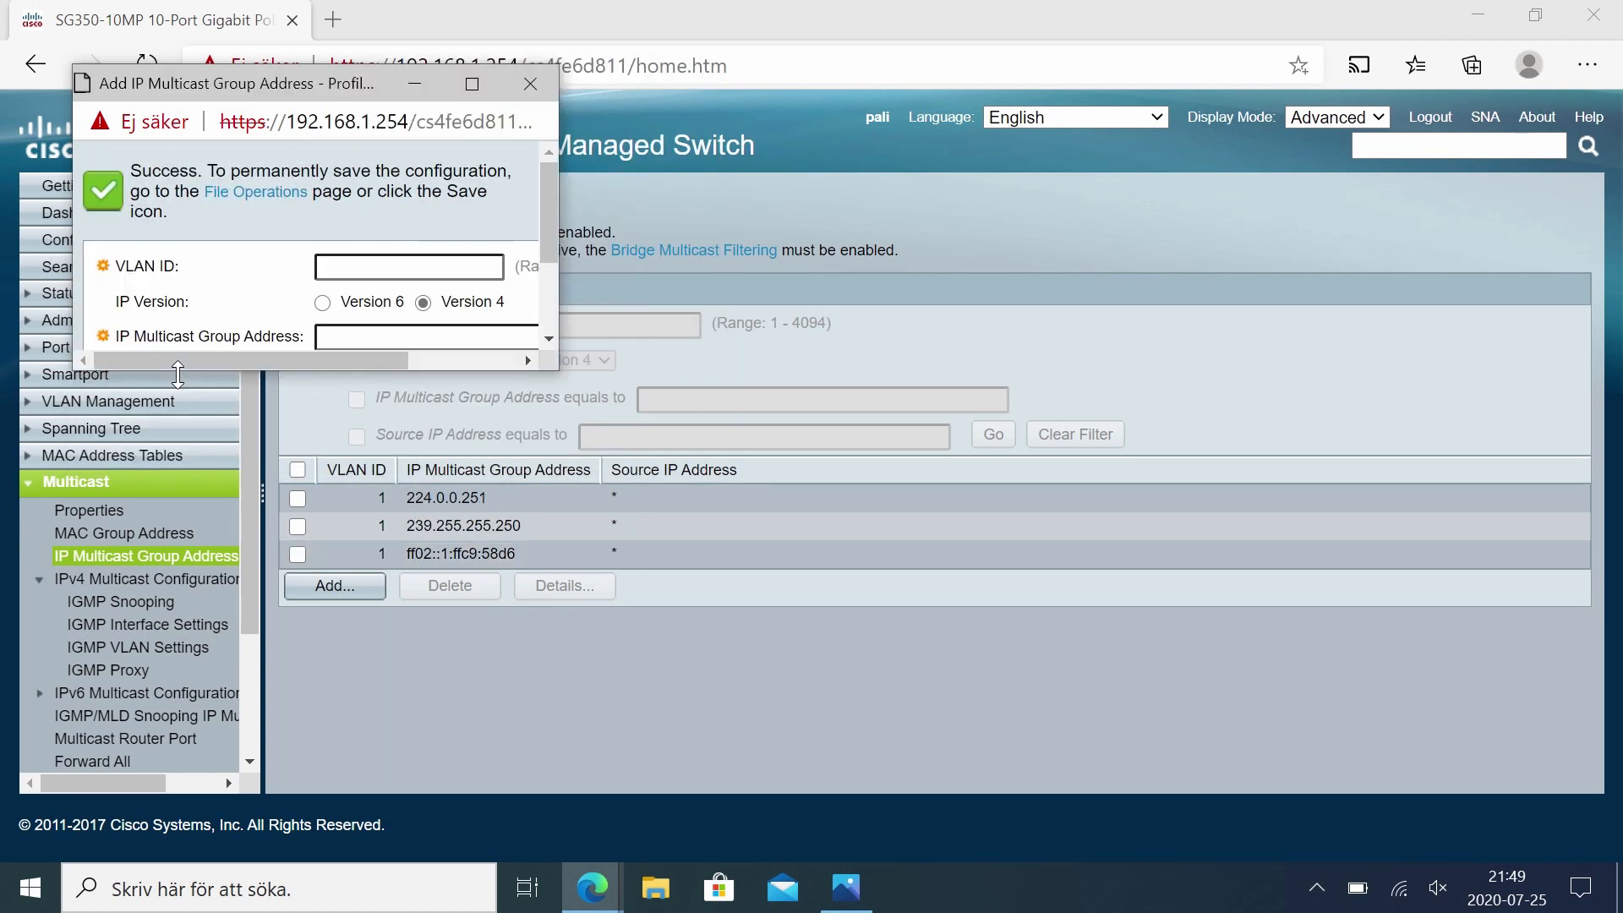
# Step: Add IPv4 multicast group 224.0.0.230 on VLAN 1 and copy the address
pyautogui.moveTo(557, 370); pyautogui.dragTo(824, 503)
pyautogui.hotkey('alt', 'Tab')
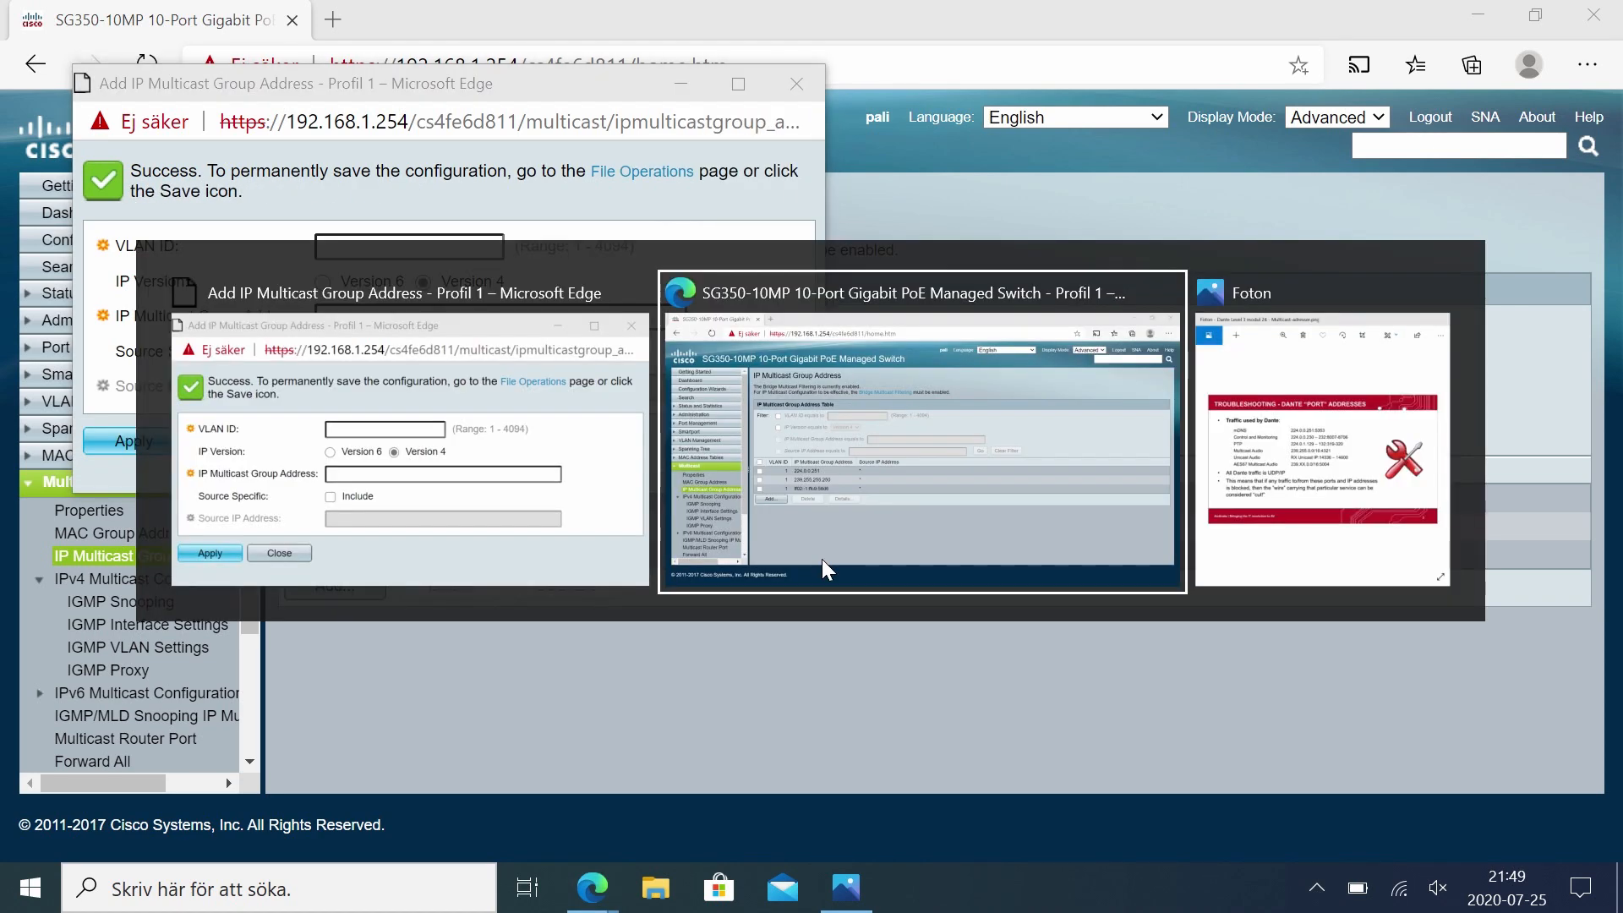
pyautogui.hotkey('alt', 'Tab')
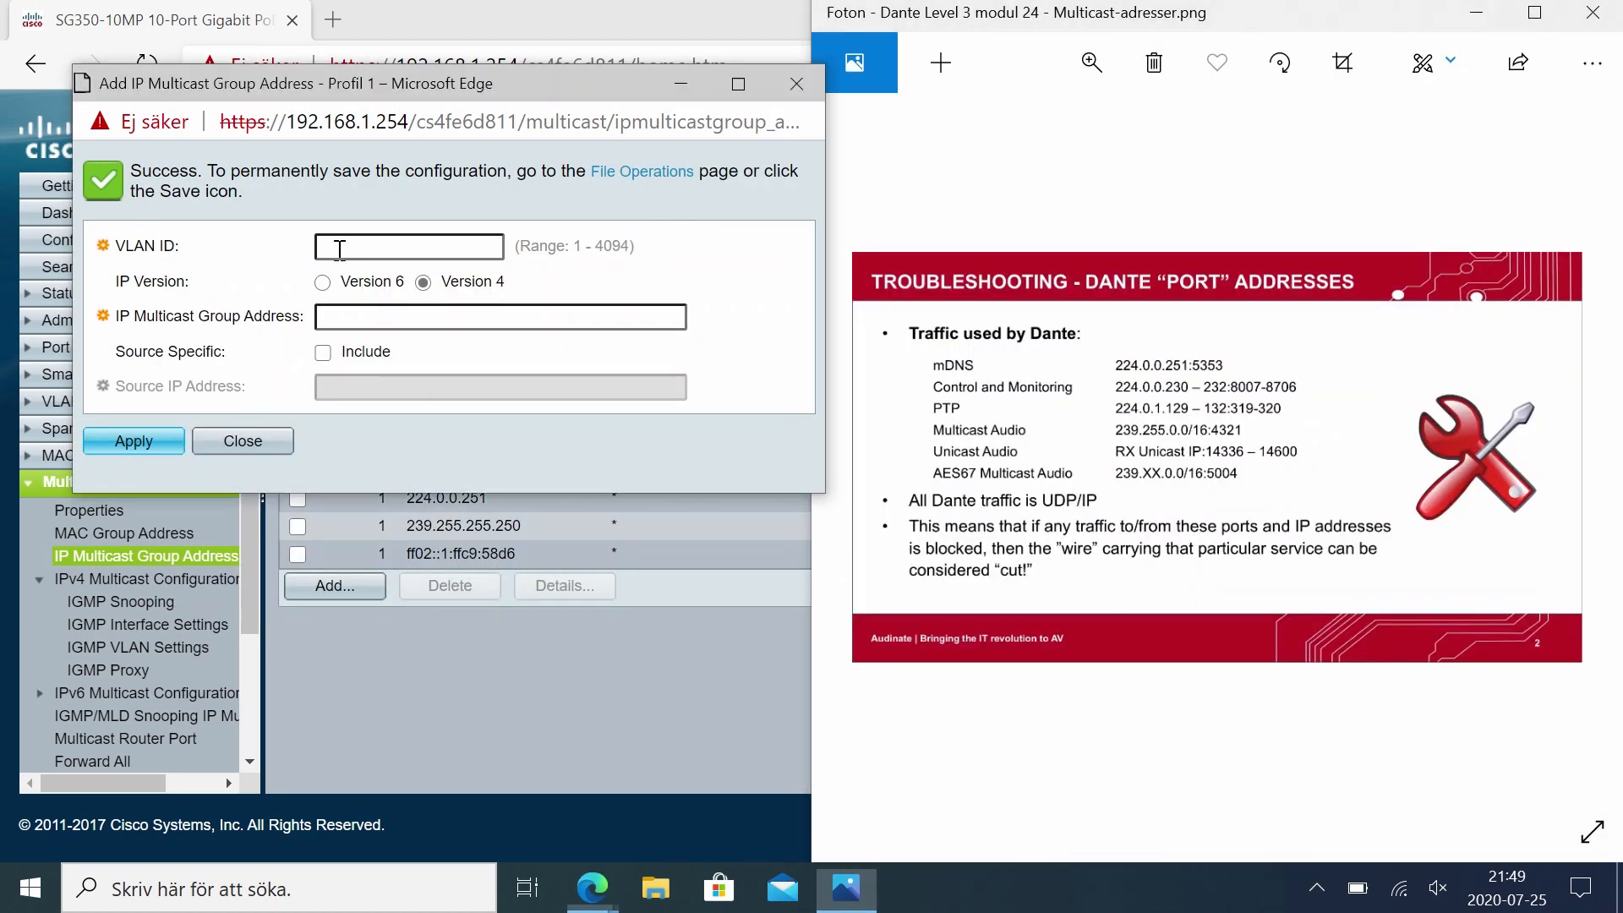
pyautogui.click(339, 250)
pyautogui.write('1')
pyautogui.click(354, 314)
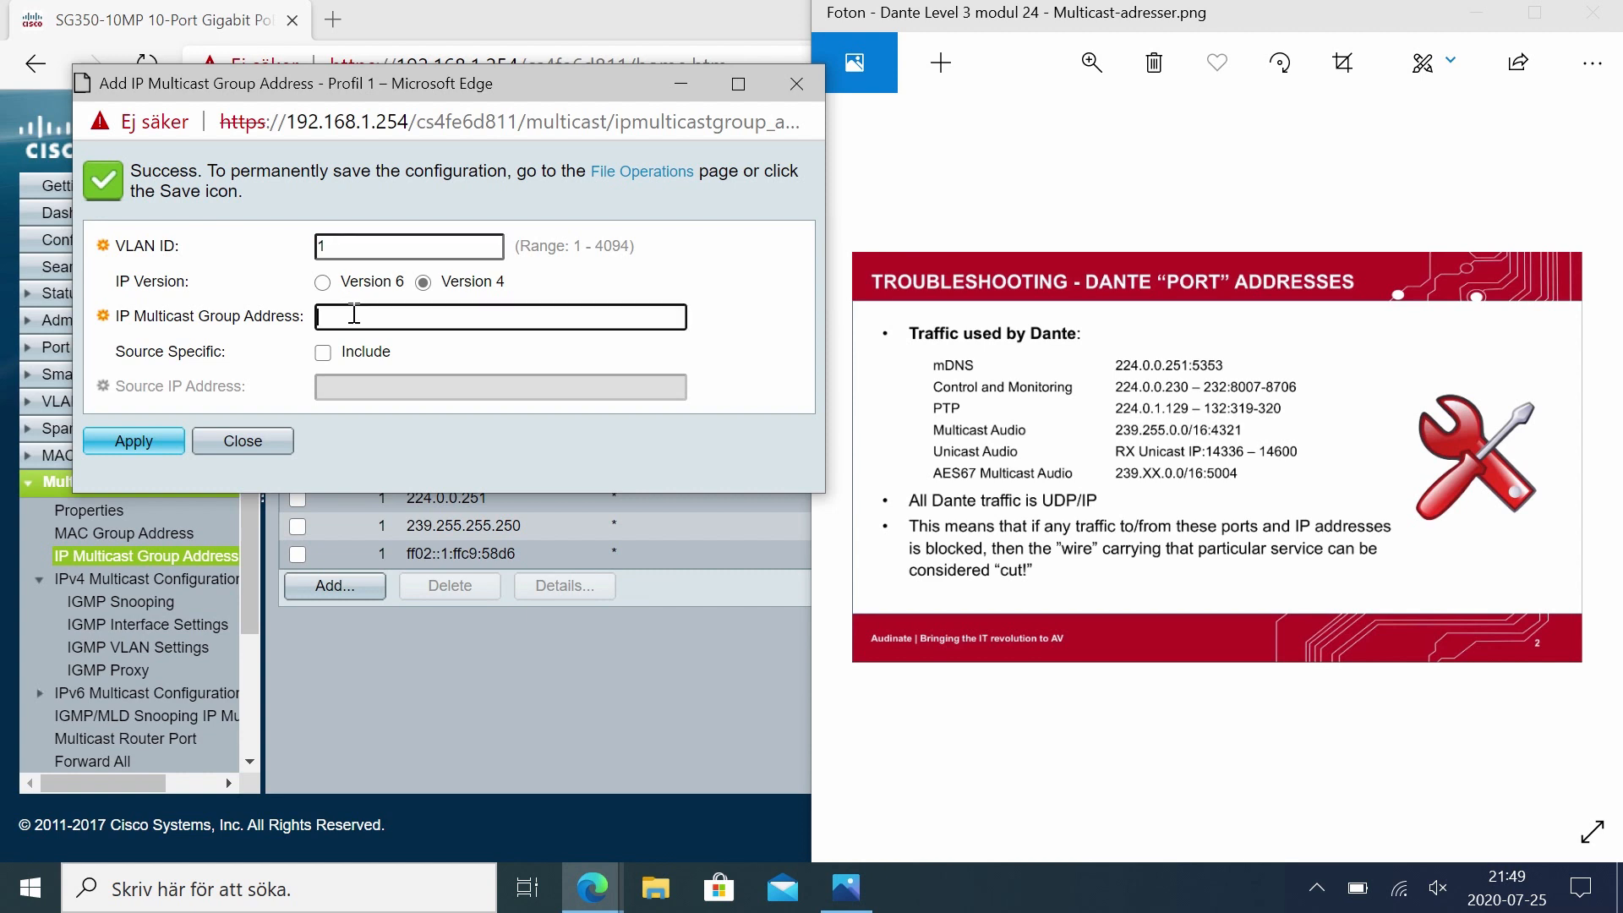
pyautogui.write('224.0.0.230')
pyautogui.doubleClick(354, 314)
pyautogui.hotkey('ctrl', 'c')
pyautogui.click(149, 445)
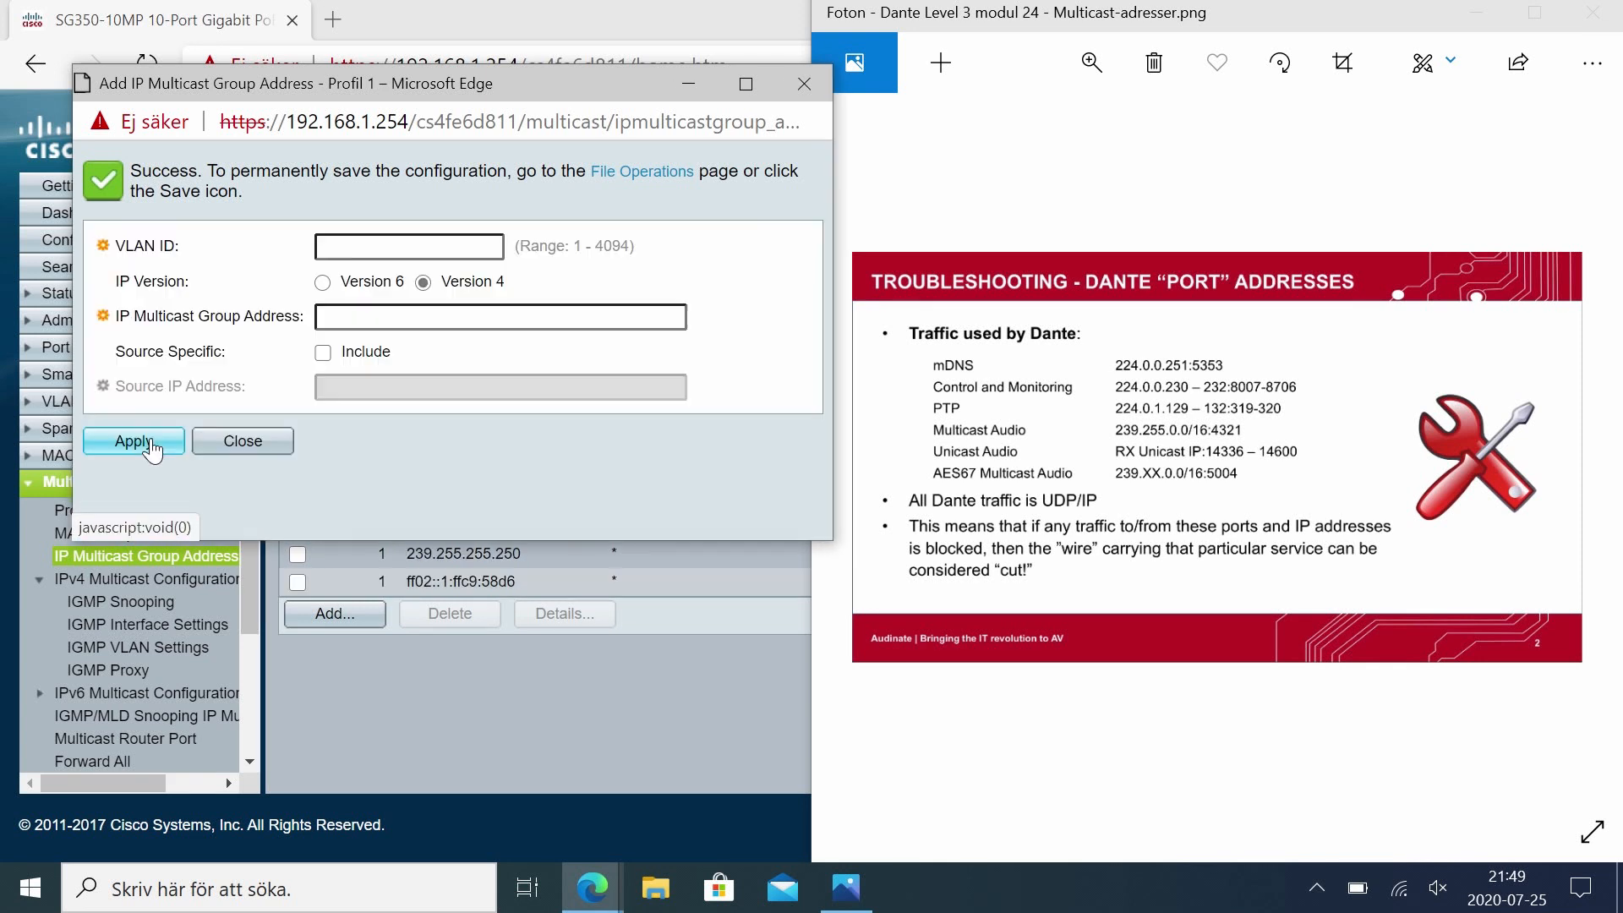
# Step: Add IPv4 multicast group 224.0.0.231 on VLAN 1
pyautogui.click(416, 239)
pyautogui.write('1')
pyautogui.hotkey('ctrl', 'v')
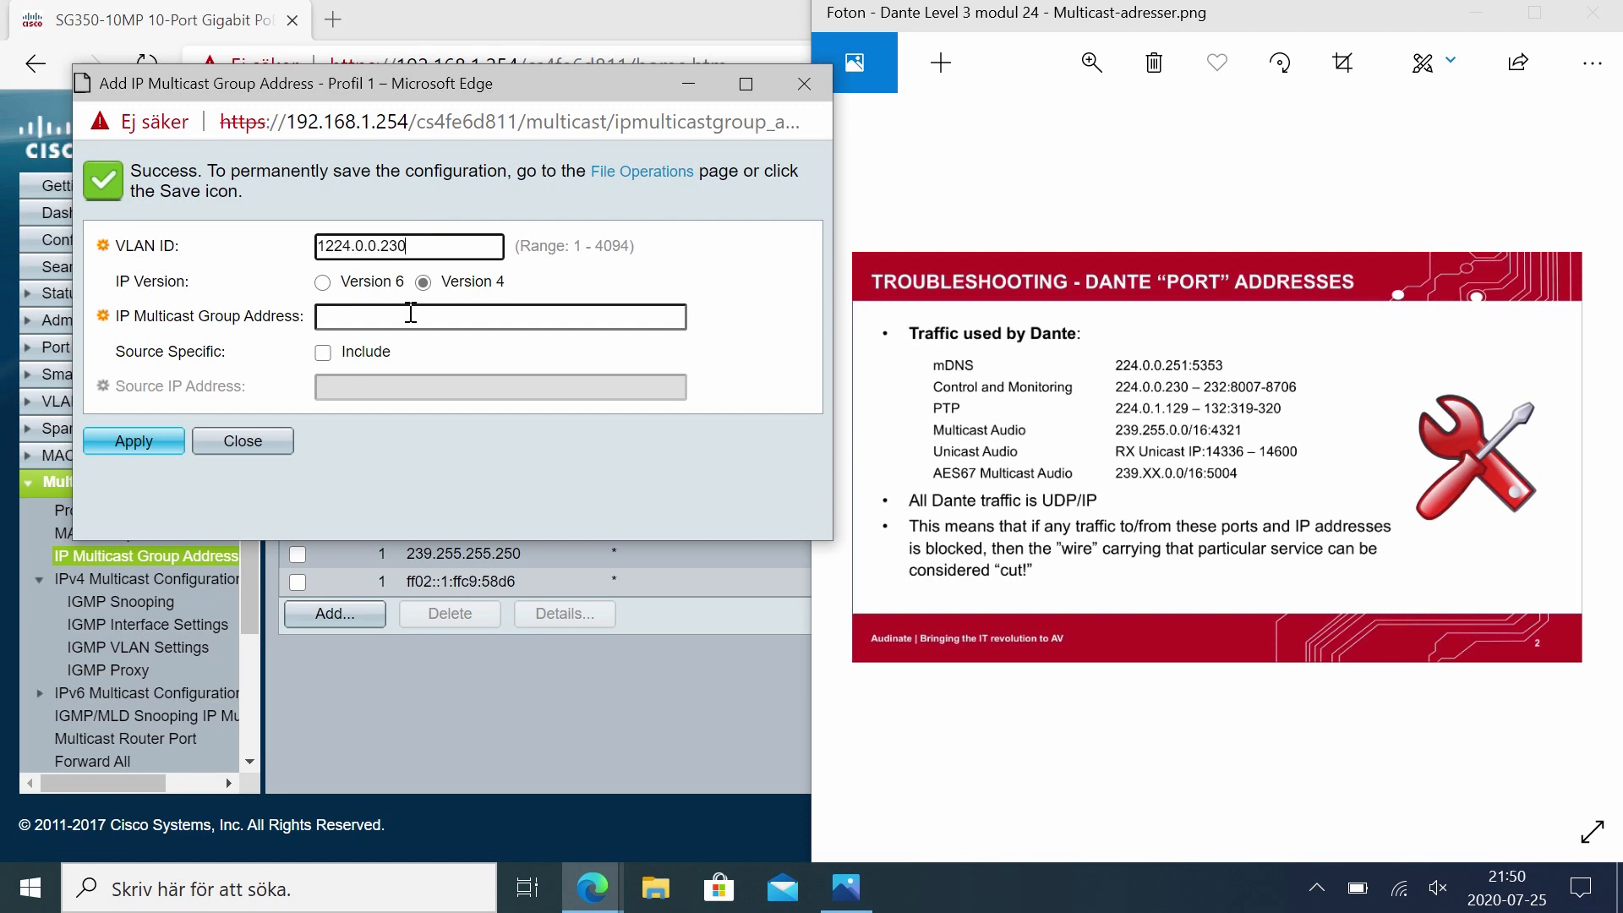
pyautogui.press('BackSpace')
pyautogui.moveTo(435, 247); pyautogui.dragTo(210, 260)
pyautogui.write('1')
pyautogui.click(353, 320)
pyautogui.hotkey('ctrl', 'v')
pyautogui.press('BackSpace')
pyautogui.write('1')
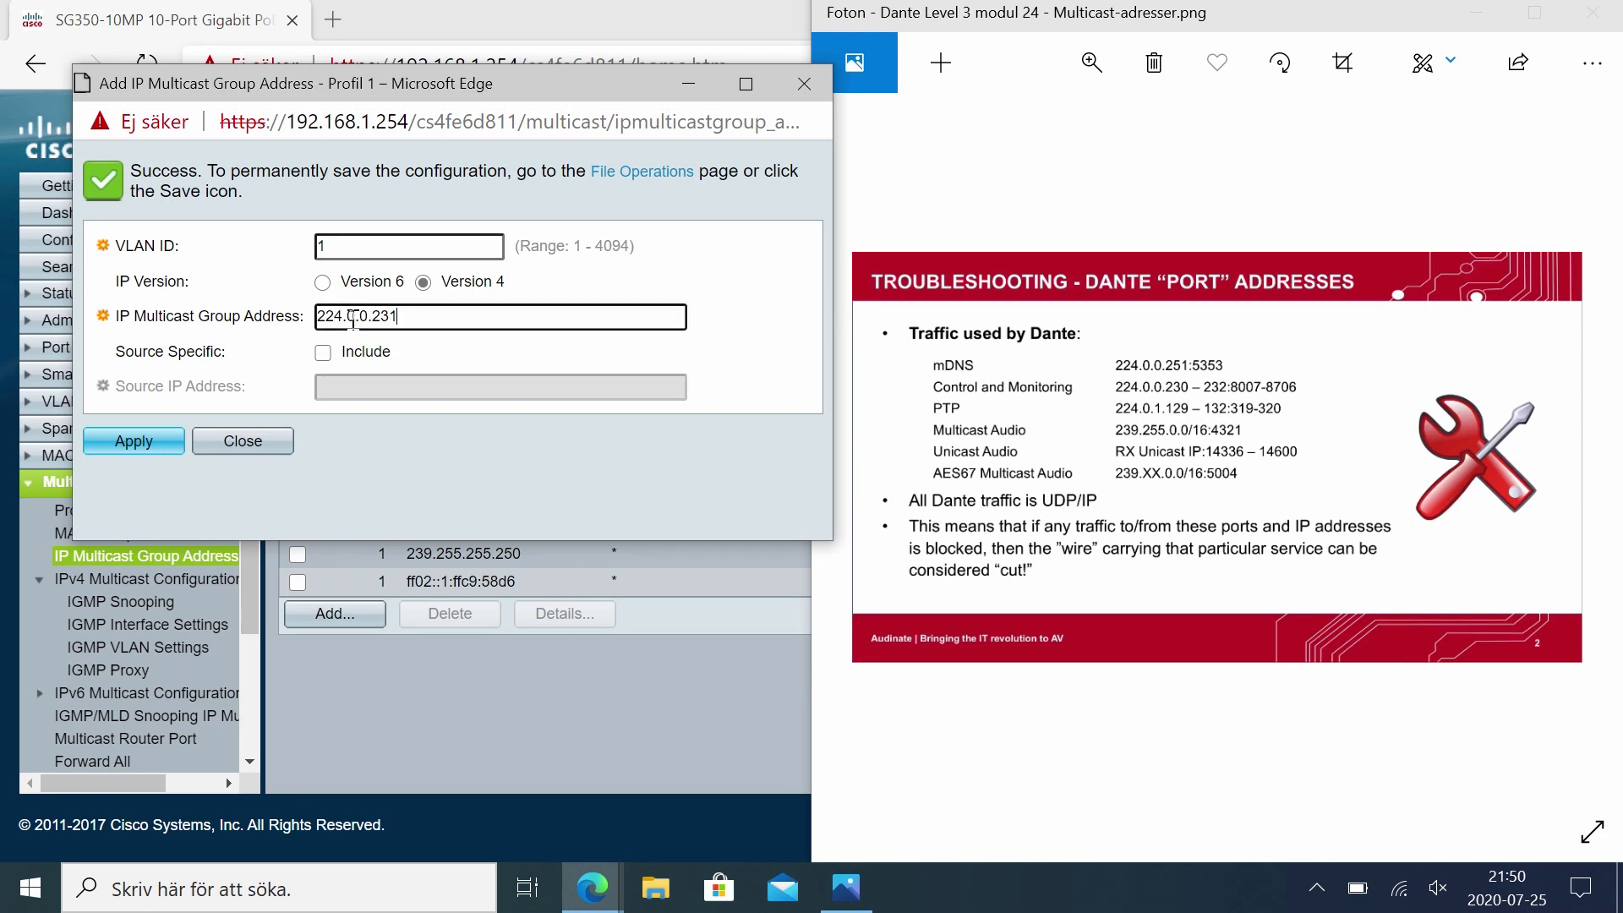
pyautogui.click(136, 441)
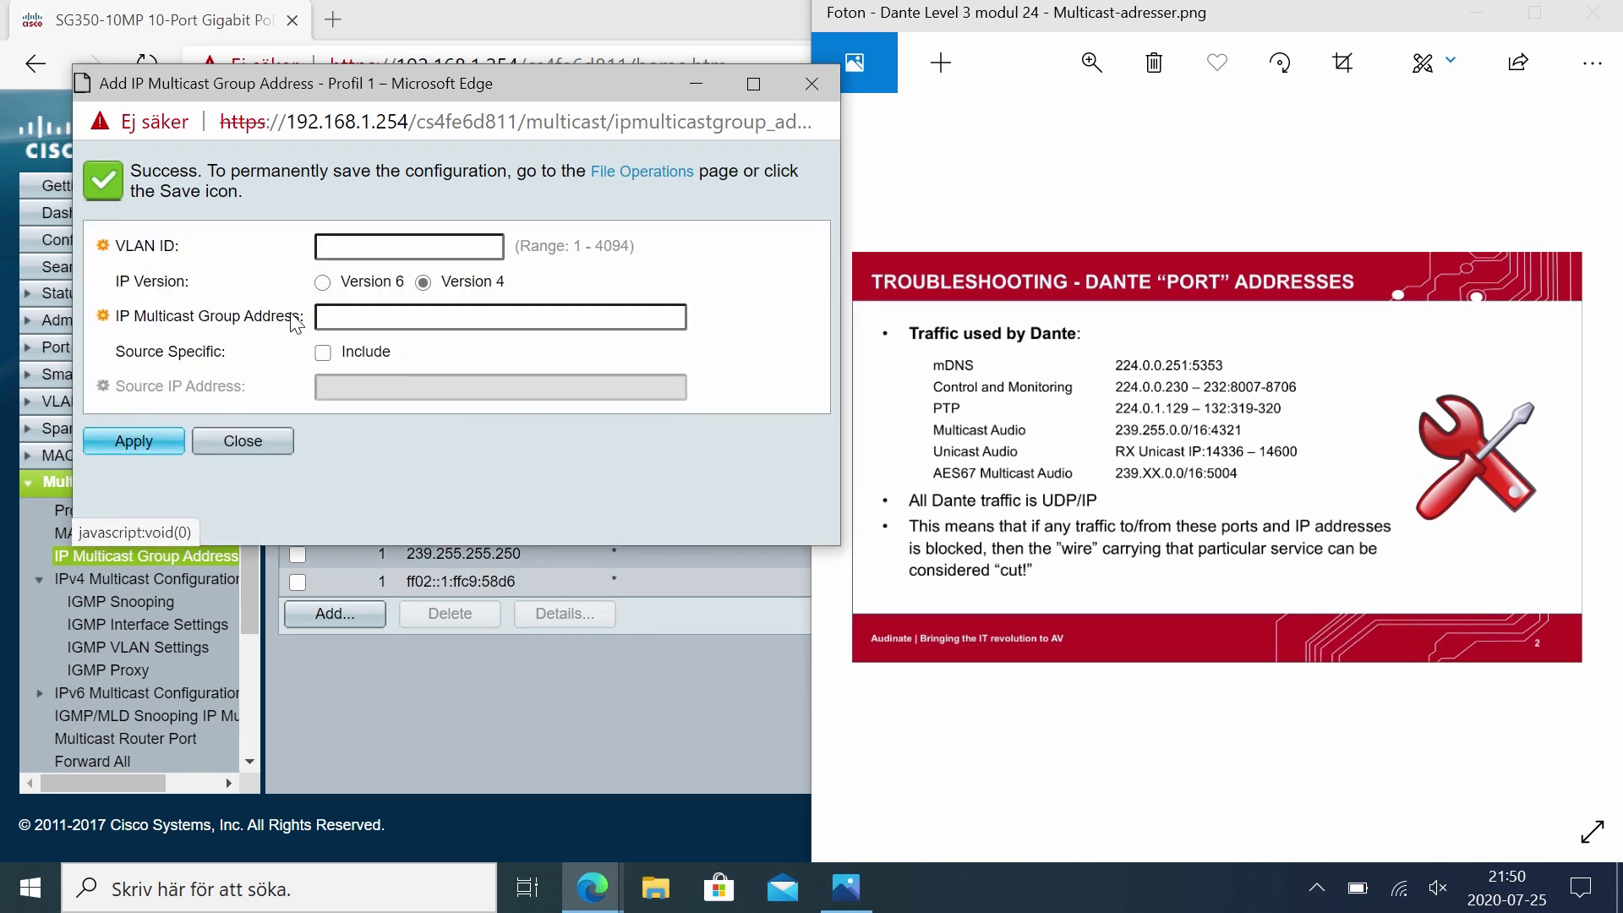
# Step: Add IPv4 multicast group 224.0.0.232 on VLAN 1 and close the add dialog
pyautogui.click(389, 237)
pyautogui.write('1')
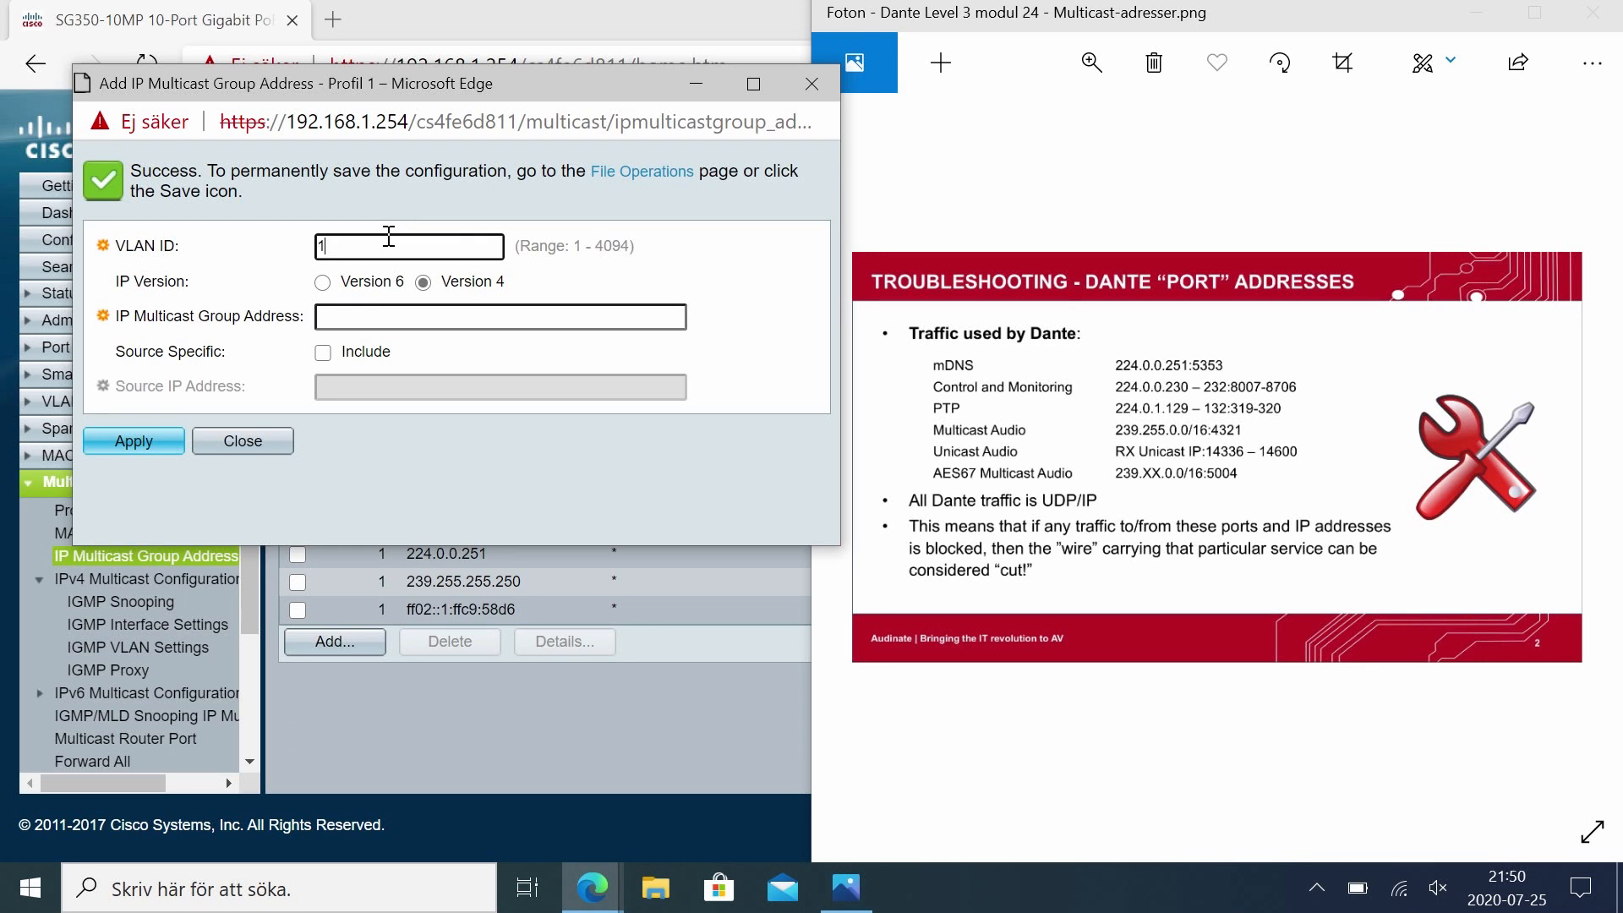
pyautogui.click(362, 328)
pyautogui.hotkey('ctrl', 'v')
pyautogui.press('BackSpace')
pyautogui.write('2')
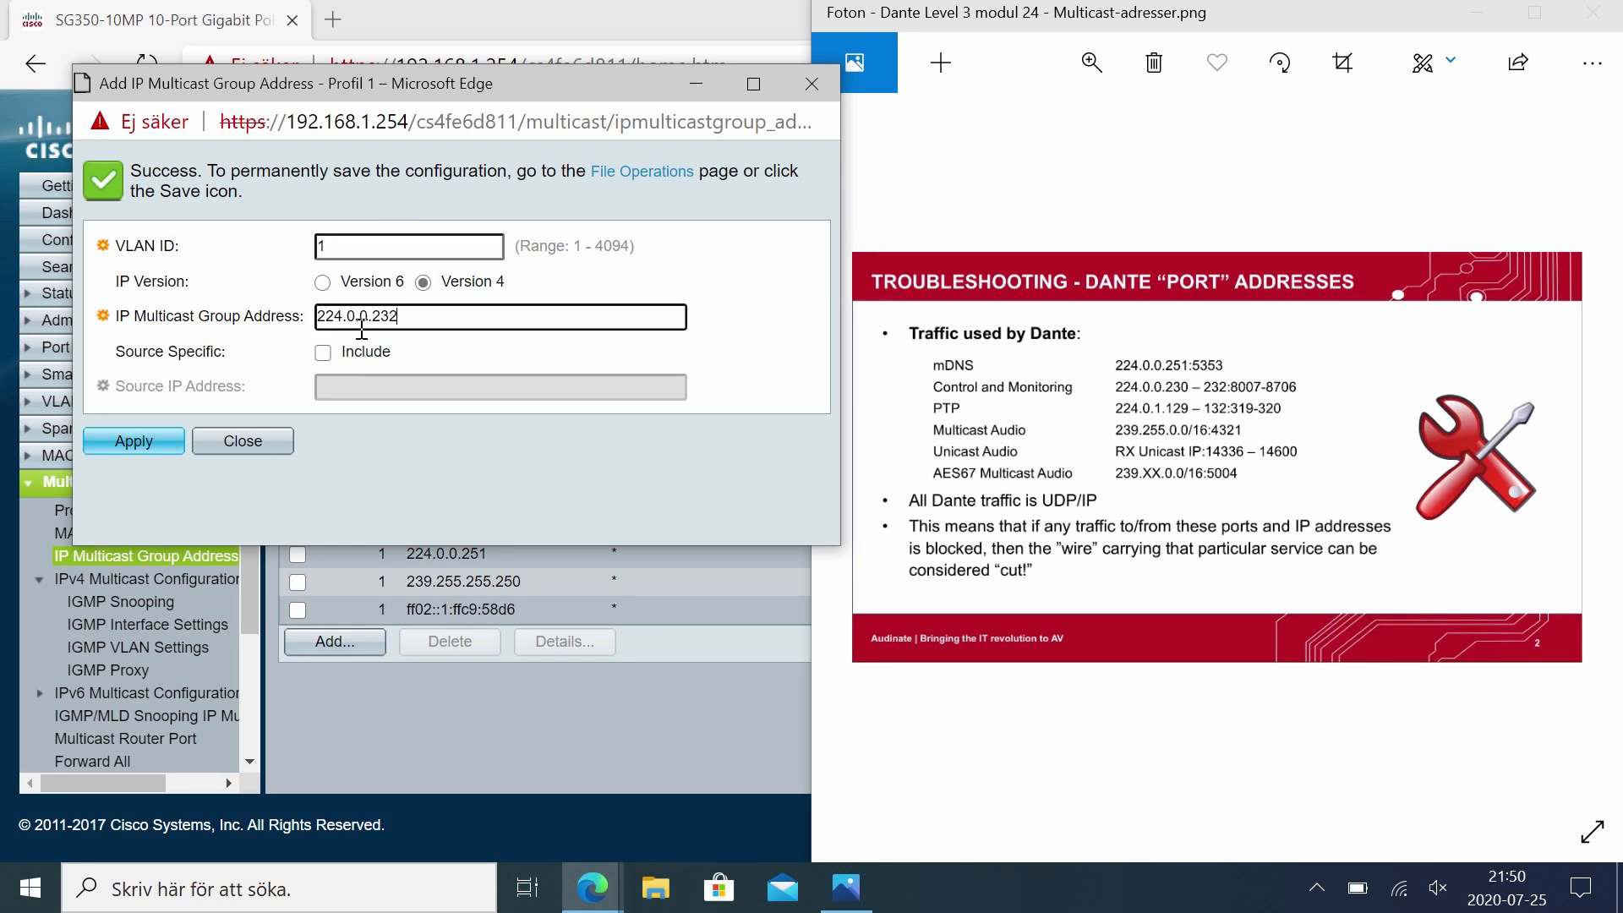
pyautogui.click(164, 438)
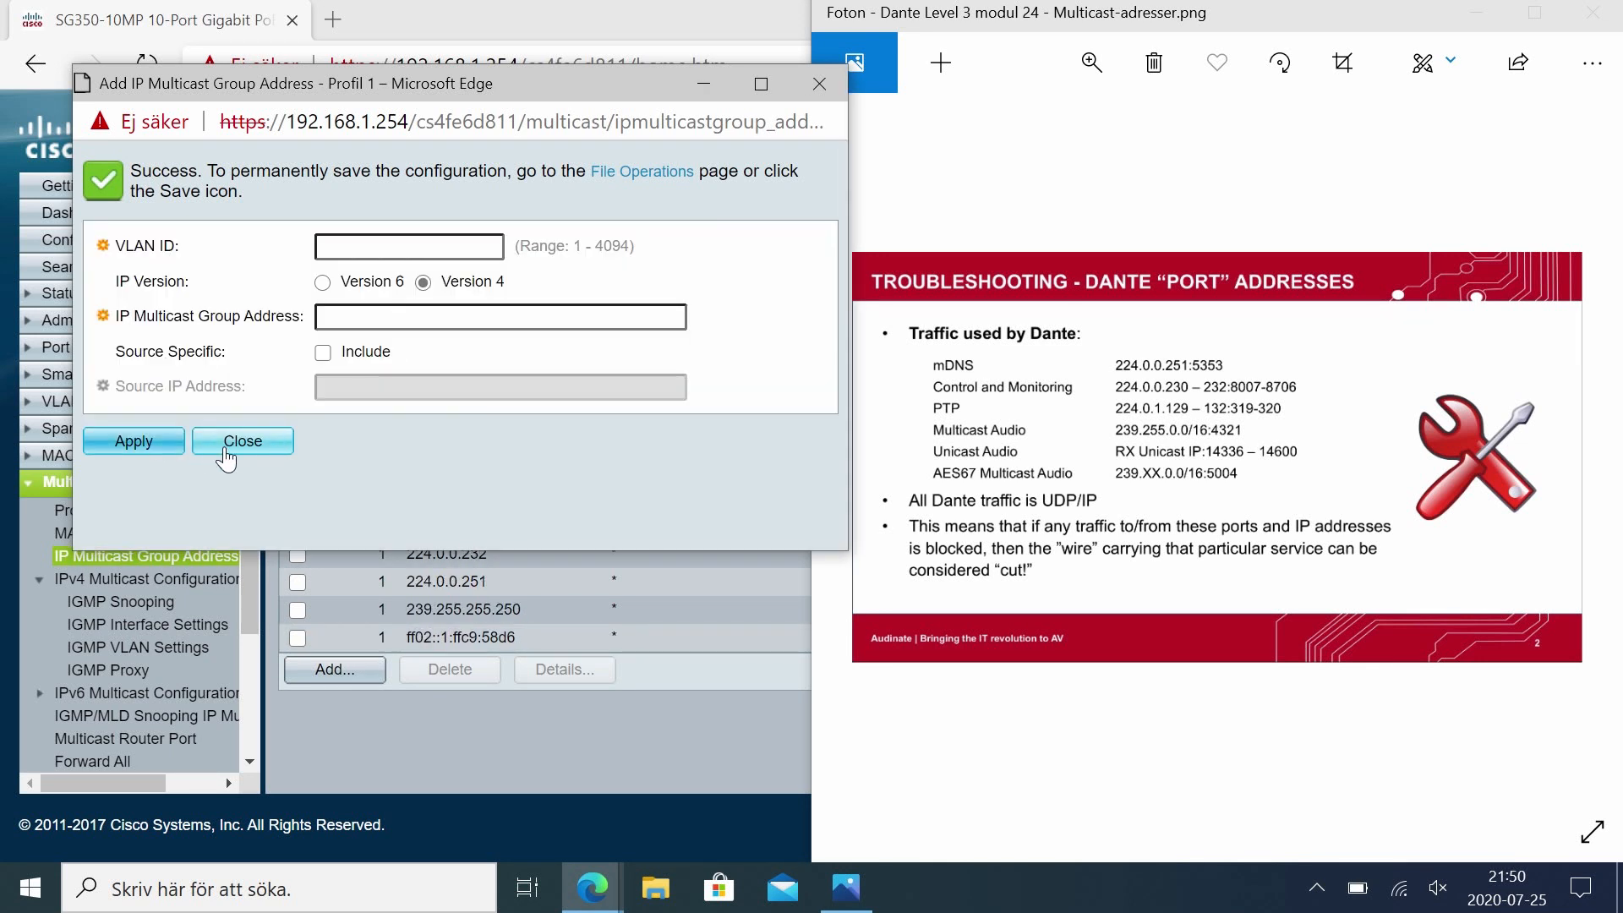
pyautogui.click(277, 448)
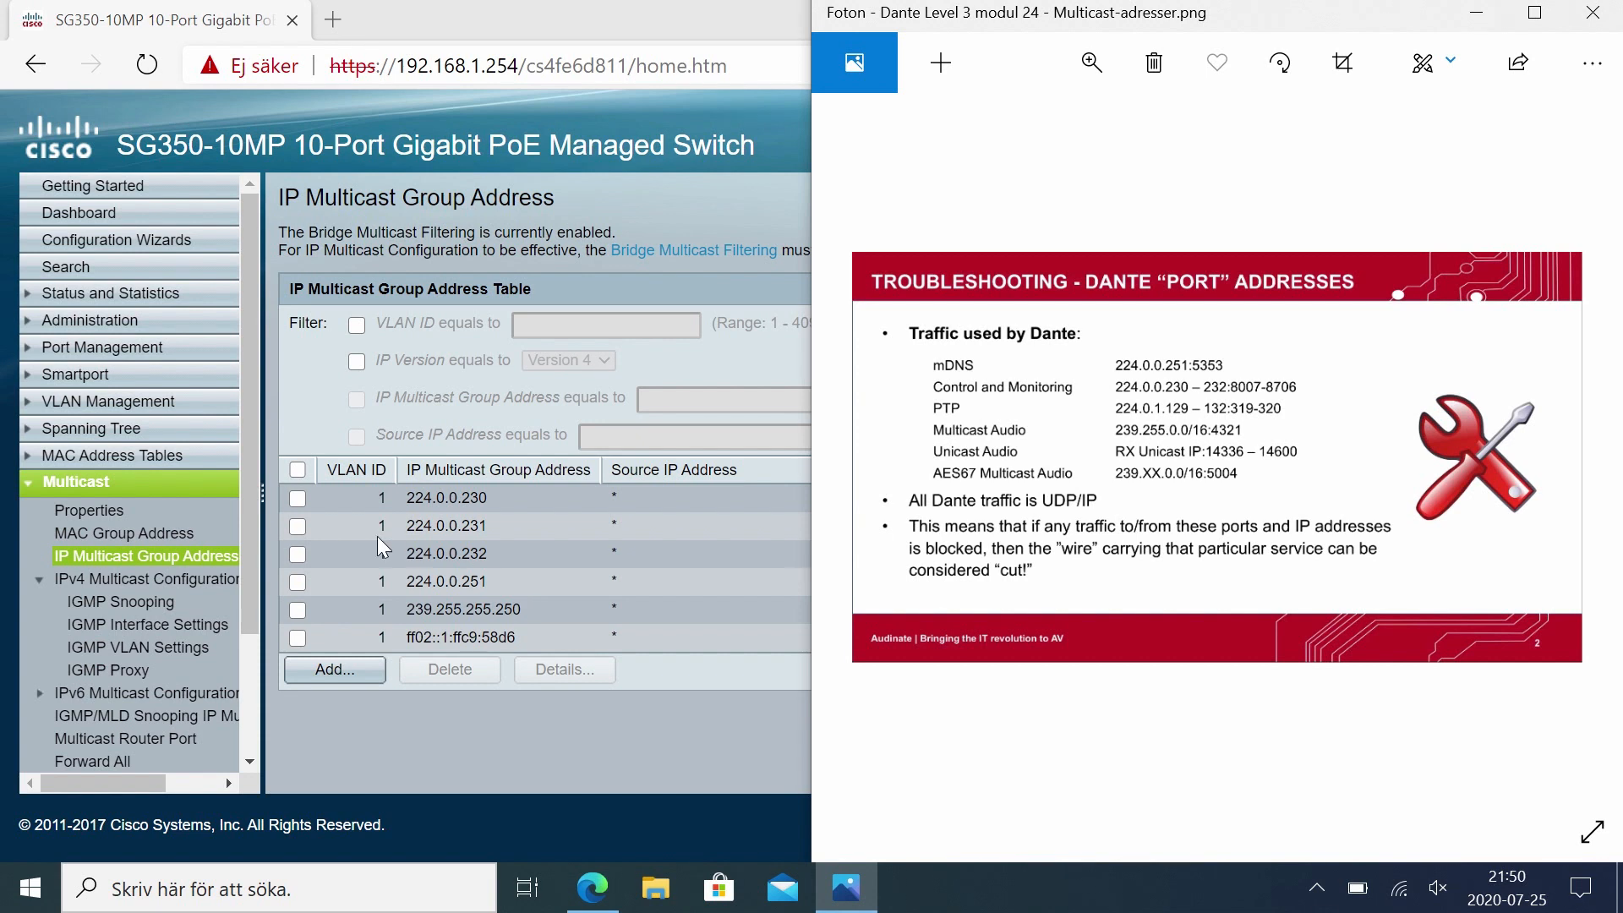
# Step: Set ports GE1, GE2, GE3 and GE10 to Static for group 224.0.0.230 and apply
pyautogui.click(297, 498)
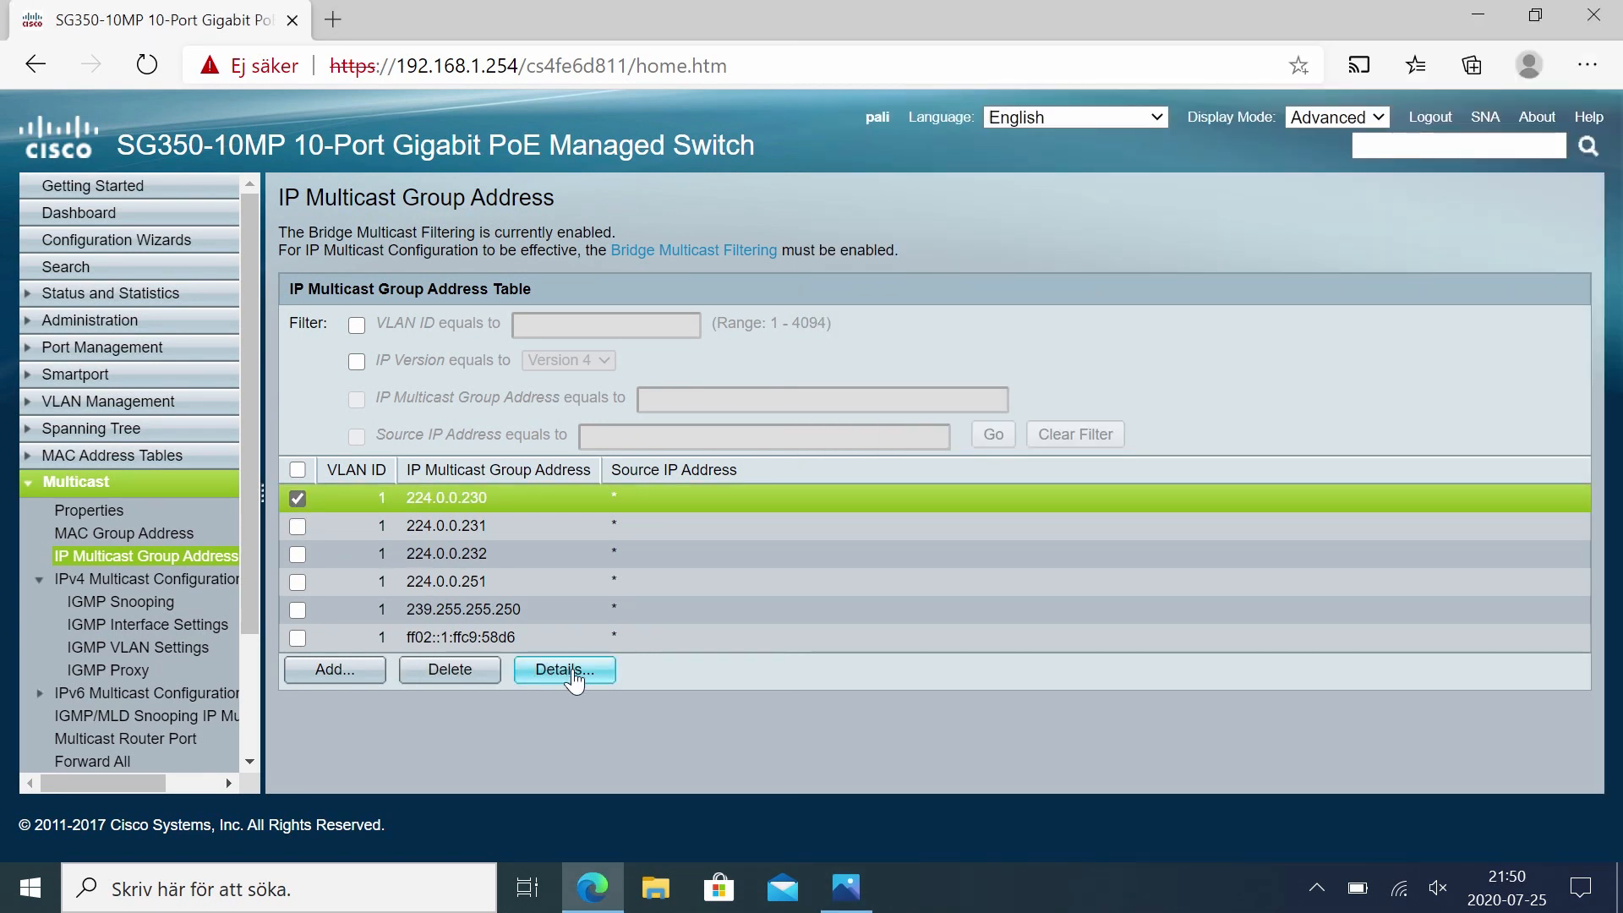
pyautogui.click(578, 673)
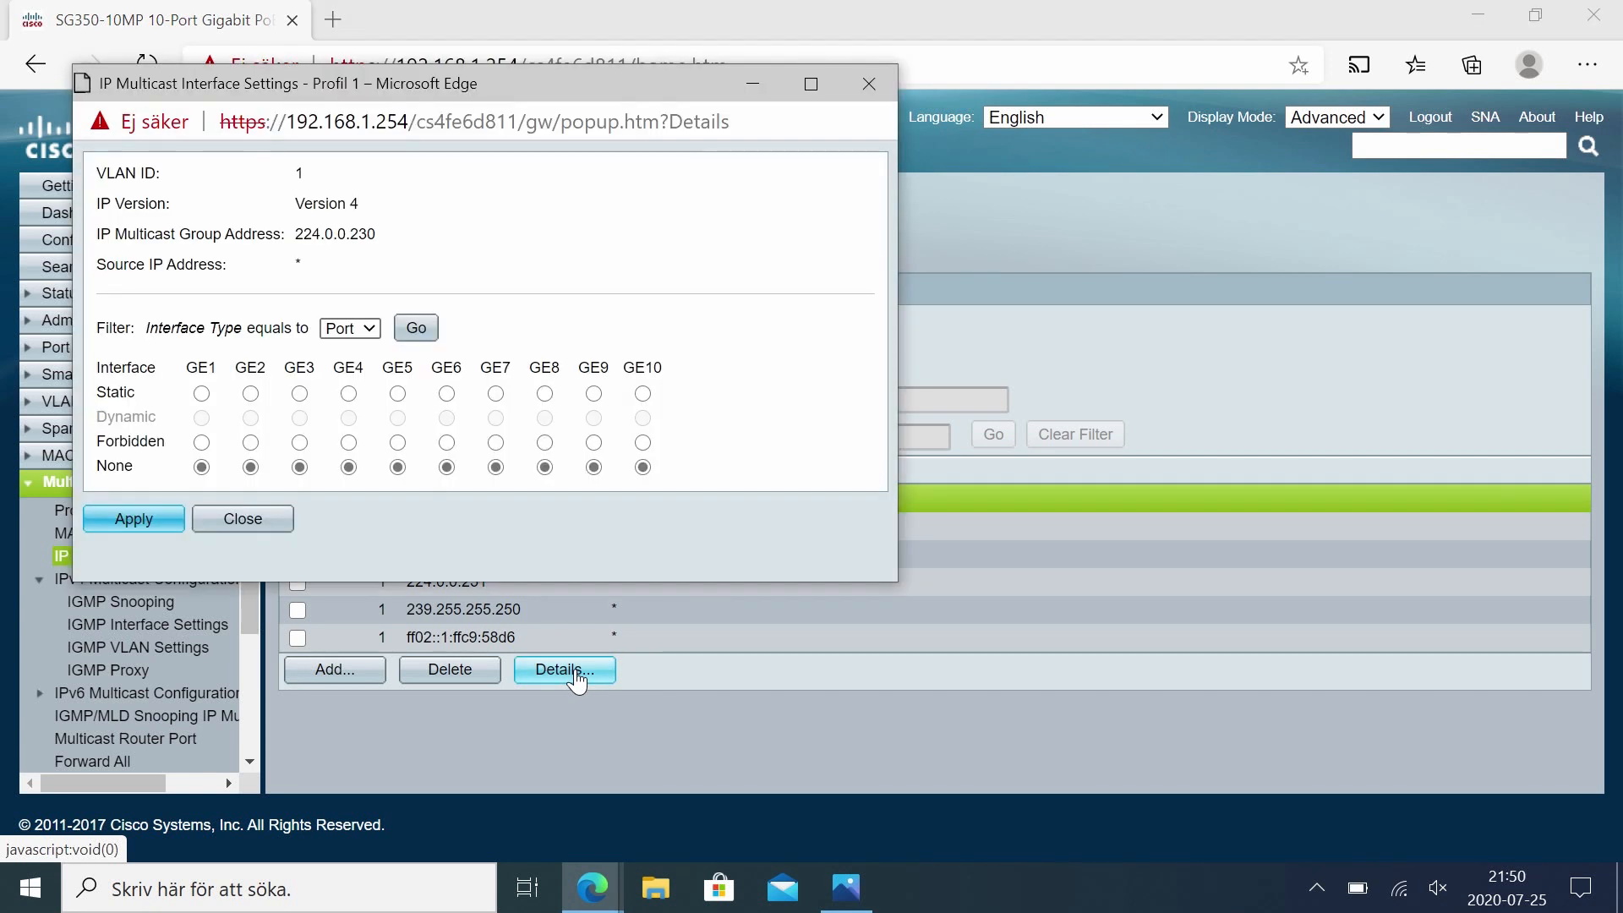
pyautogui.click(203, 395)
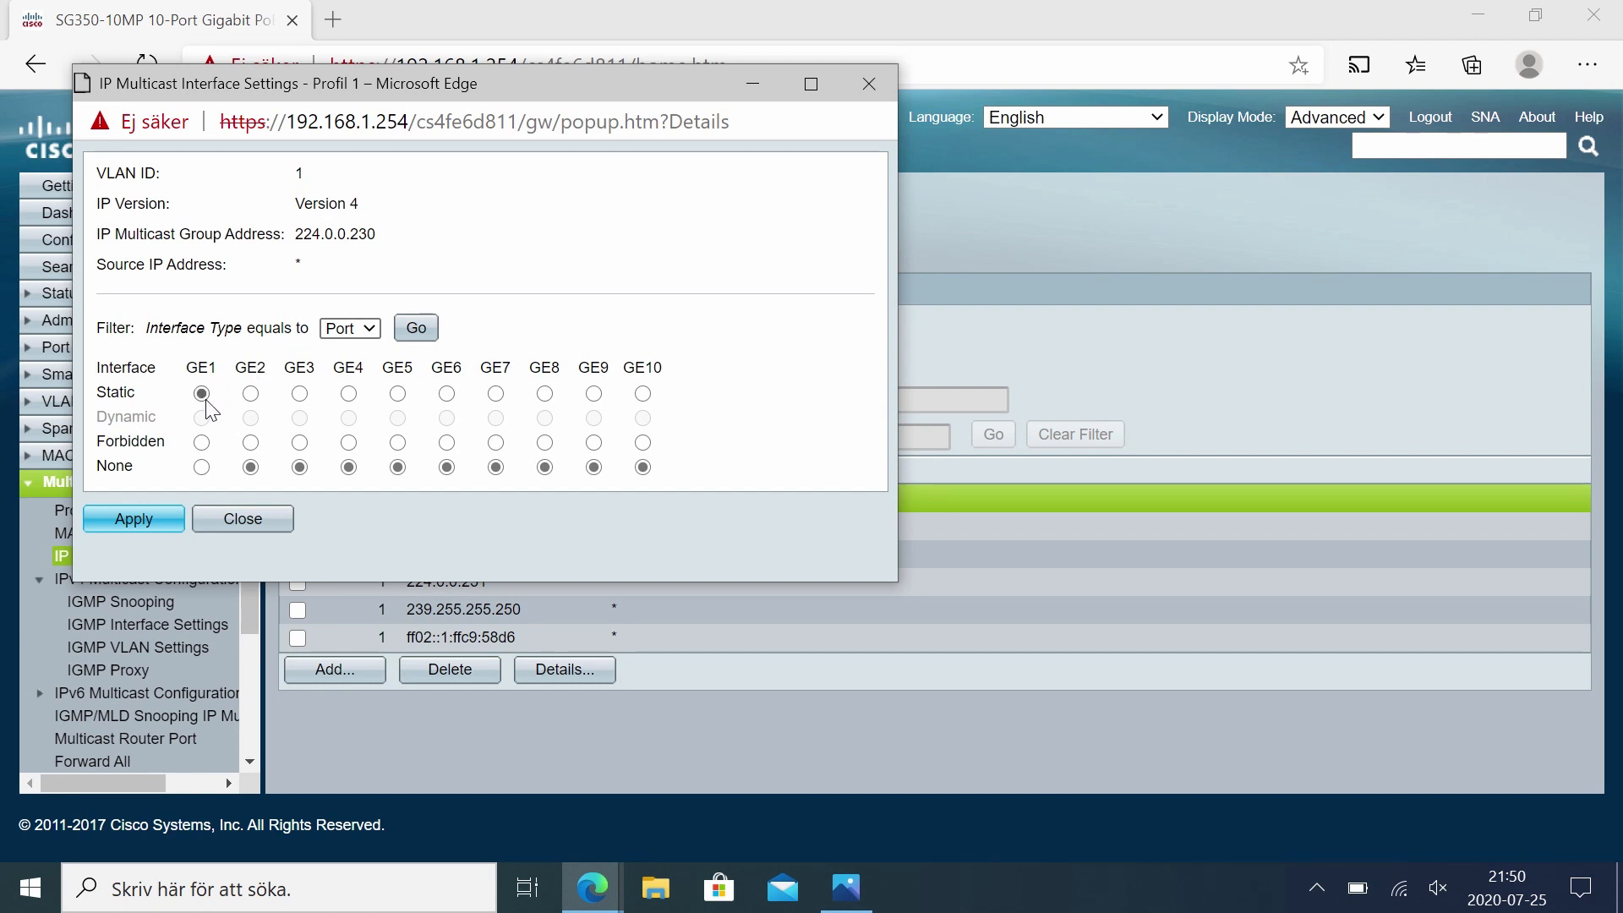
pyautogui.click(250, 395)
pyautogui.click(301, 395)
pyautogui.click(644, 395)
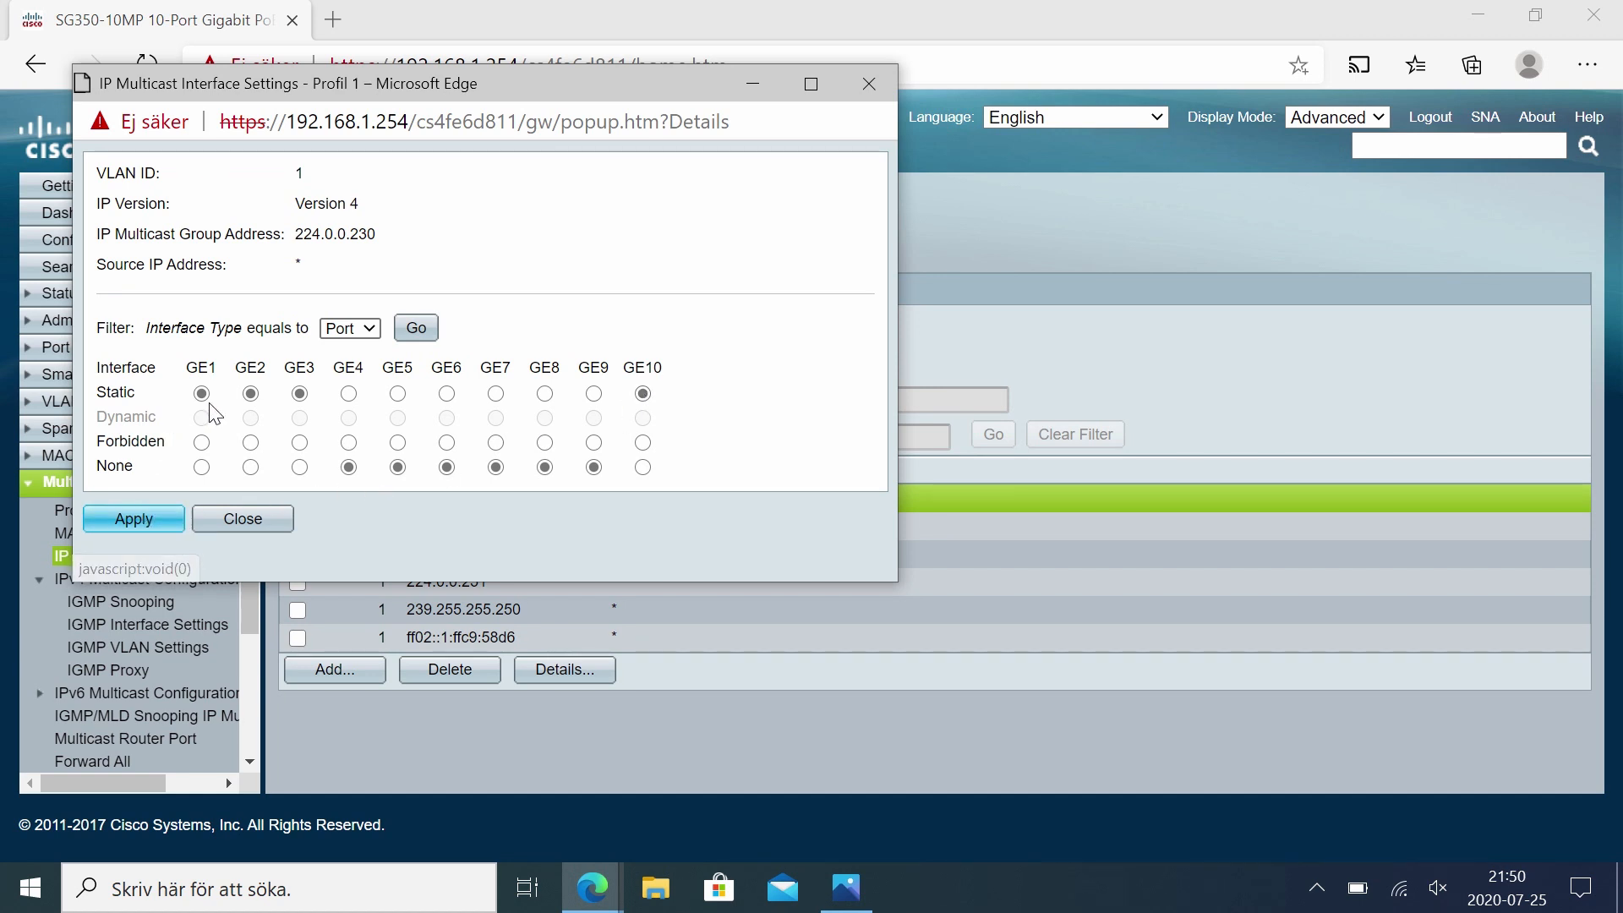
pyautogui.click(125, 519)
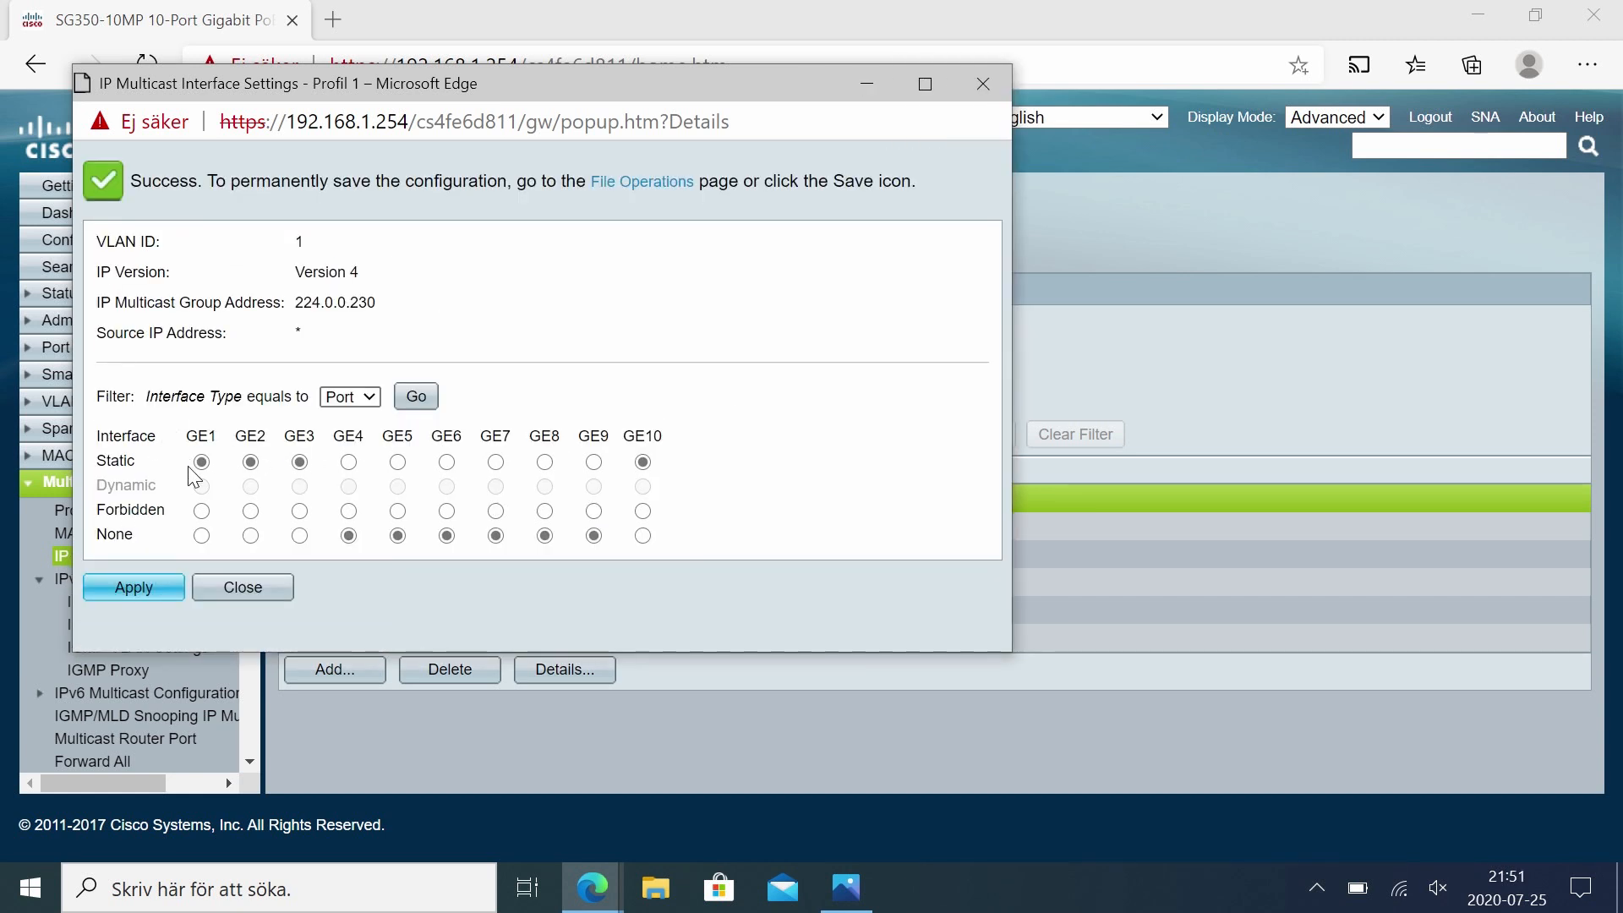
pyautogui.doubleClick(315, 304)
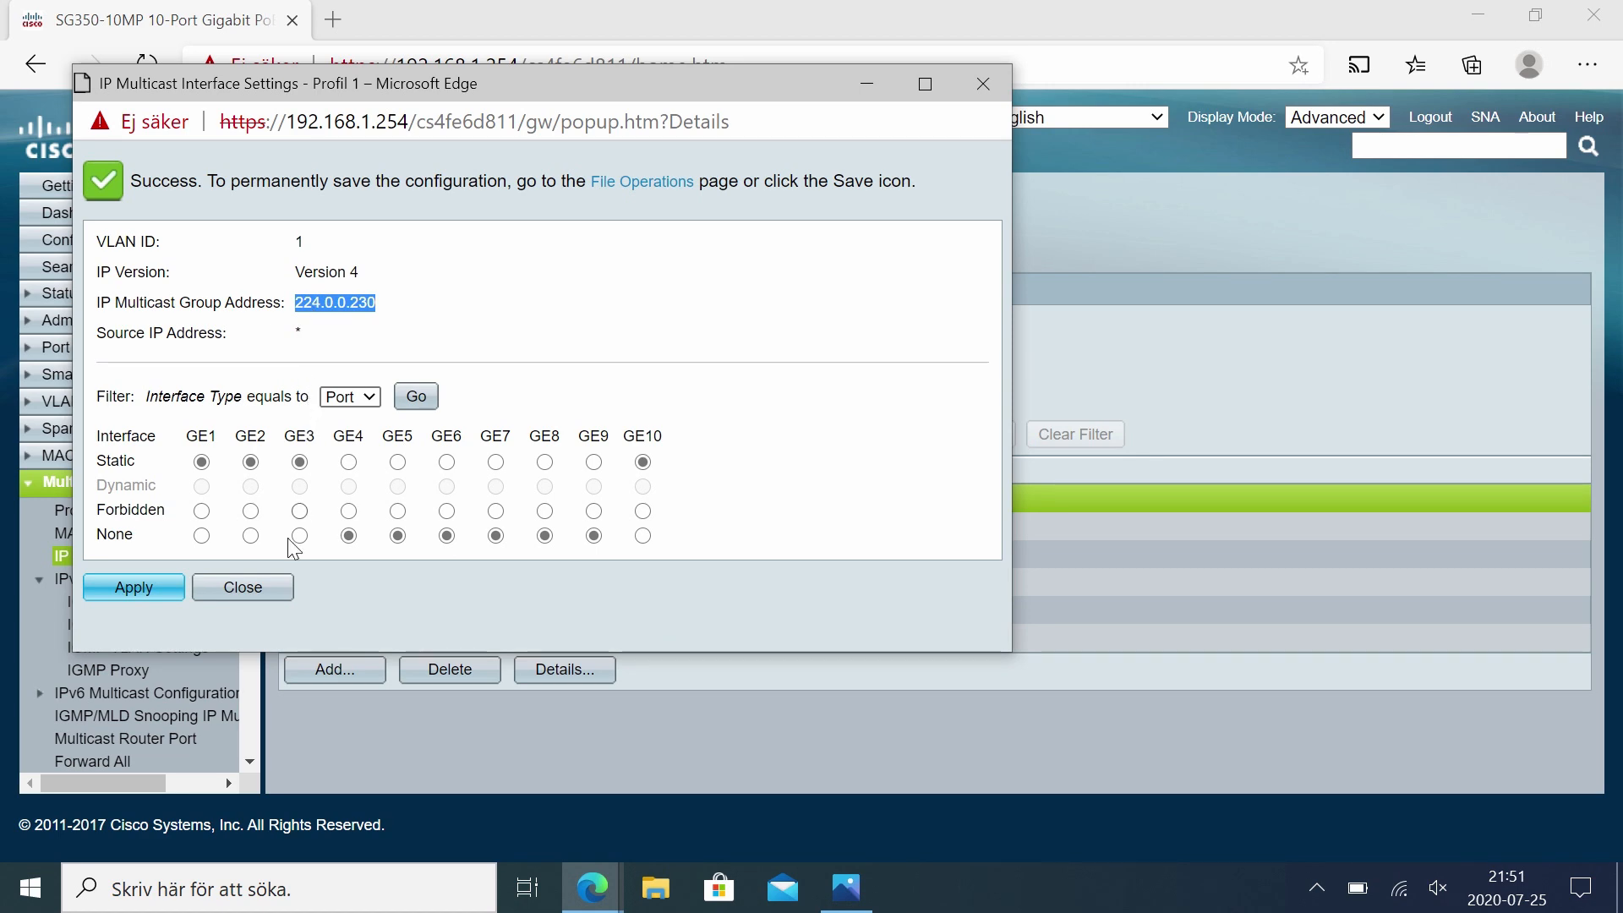
pyautogui.click(245, 587)
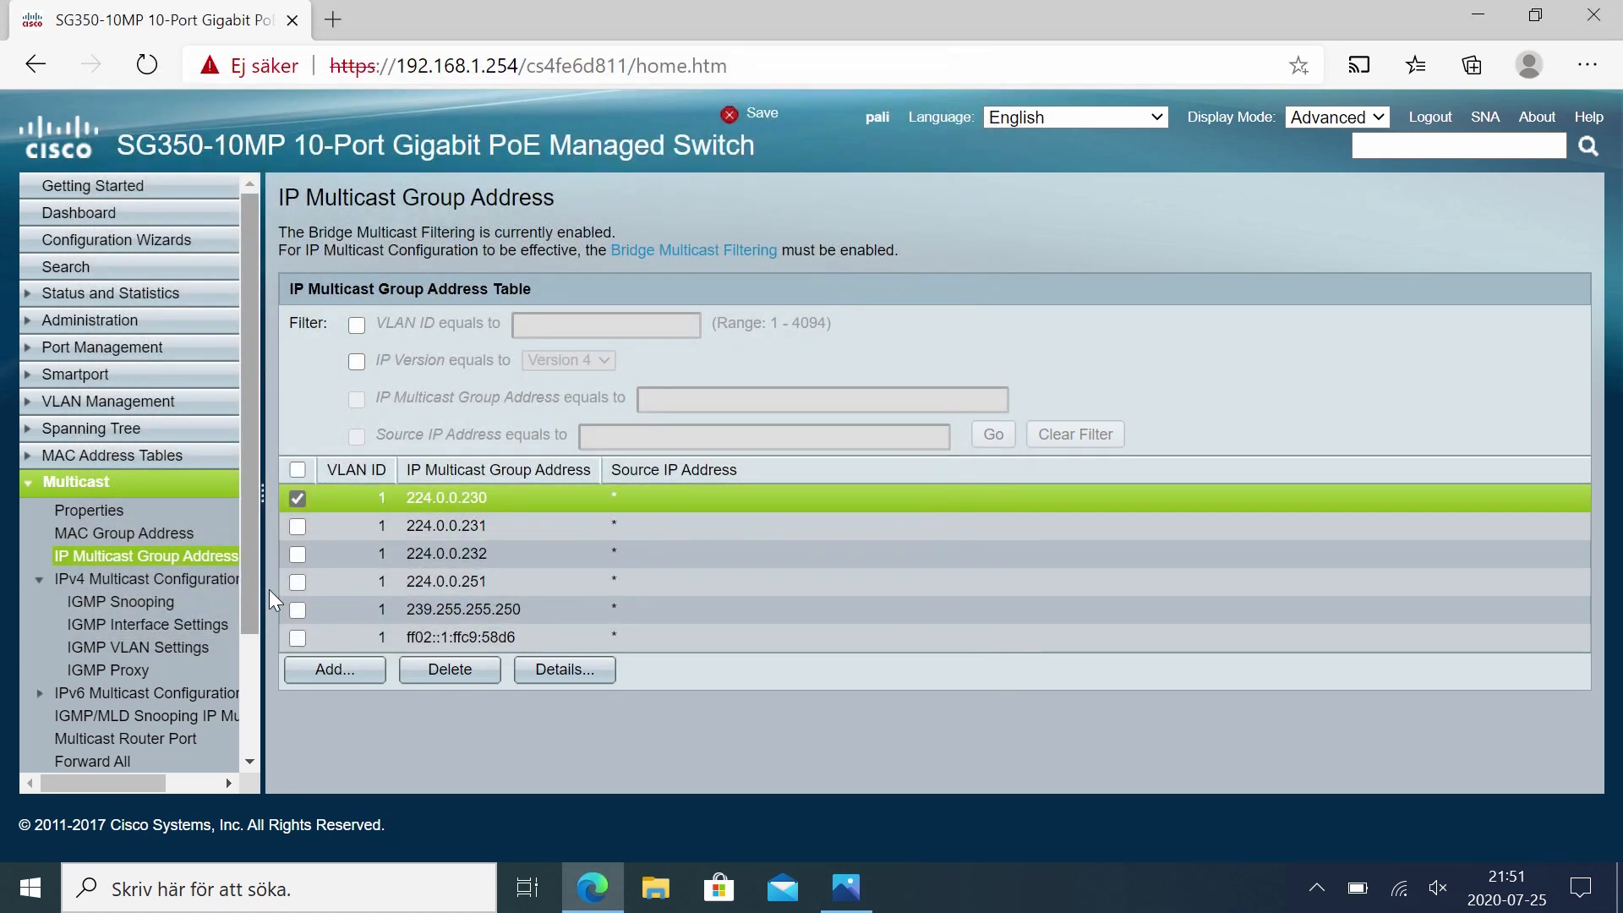
# Step: Set ports GE1, GE2, GE3 and GE10 to Static for group 224.0.0.231 and apply
pyautogui.click(301, 525)
pyautogui.click(298, 498)
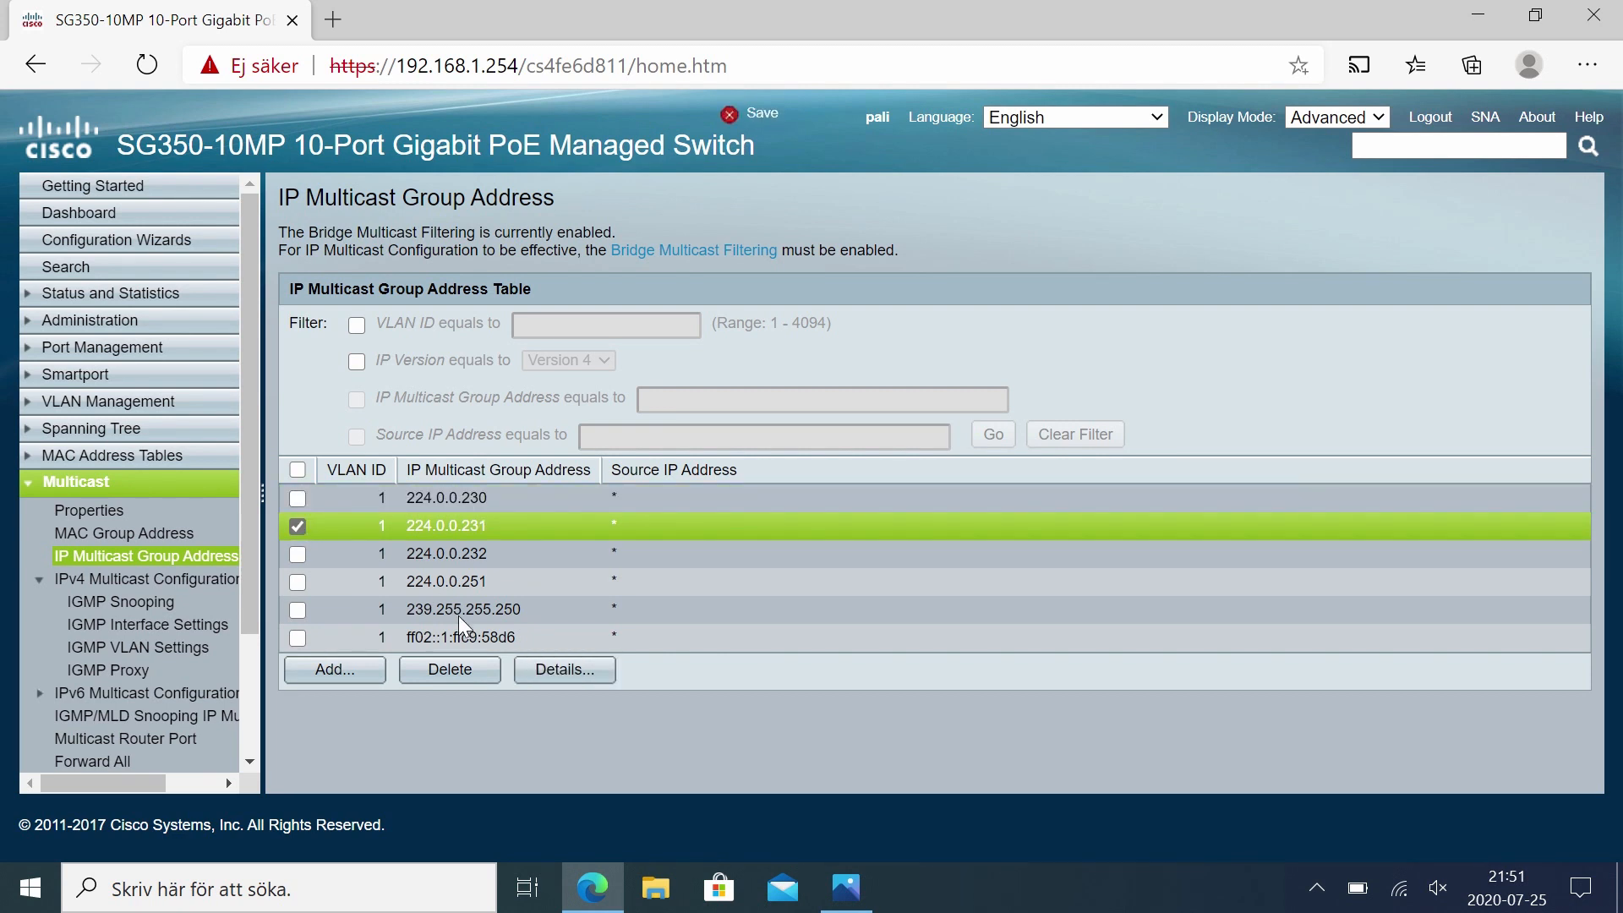
pyautogui.click(563, 668)
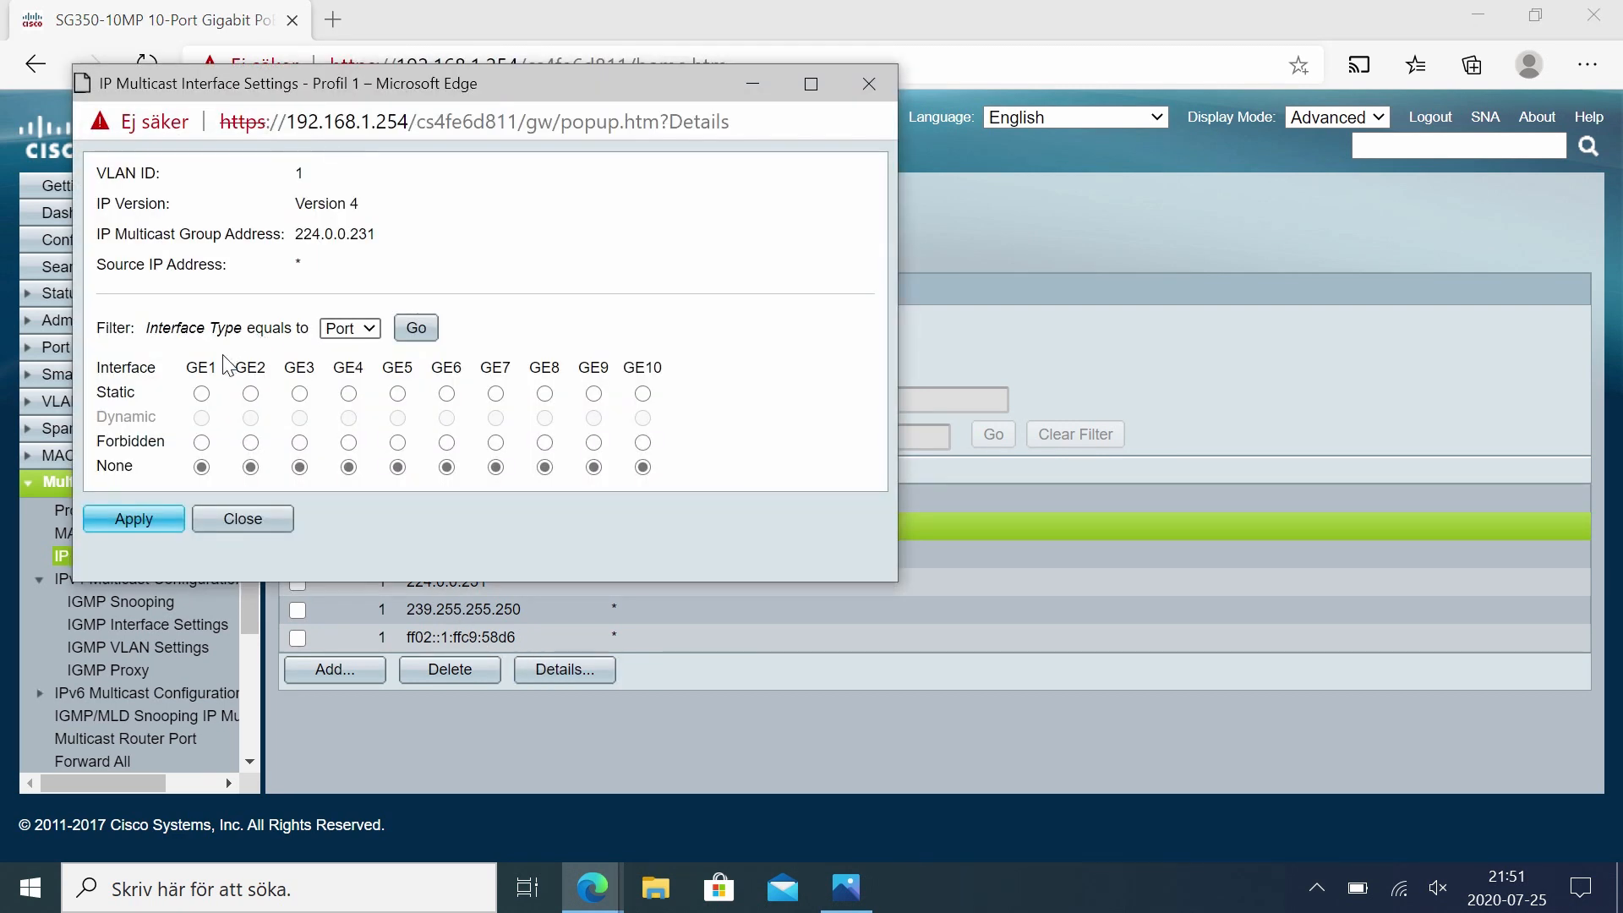
pyautogui.click(201, 394)
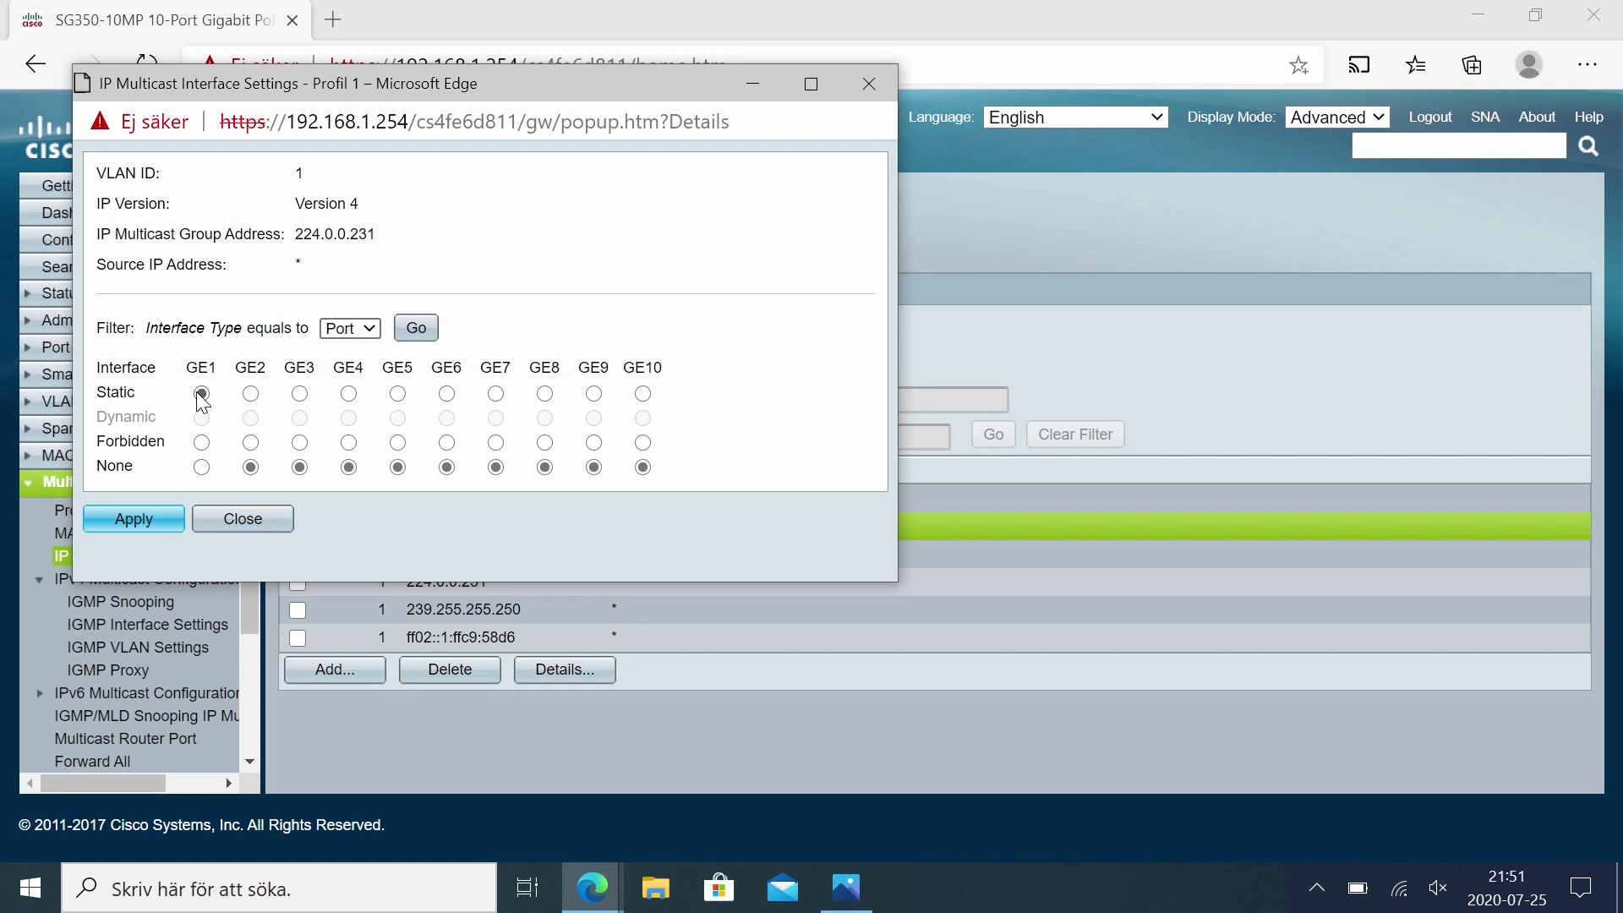
pyautogui.click(253, 397)
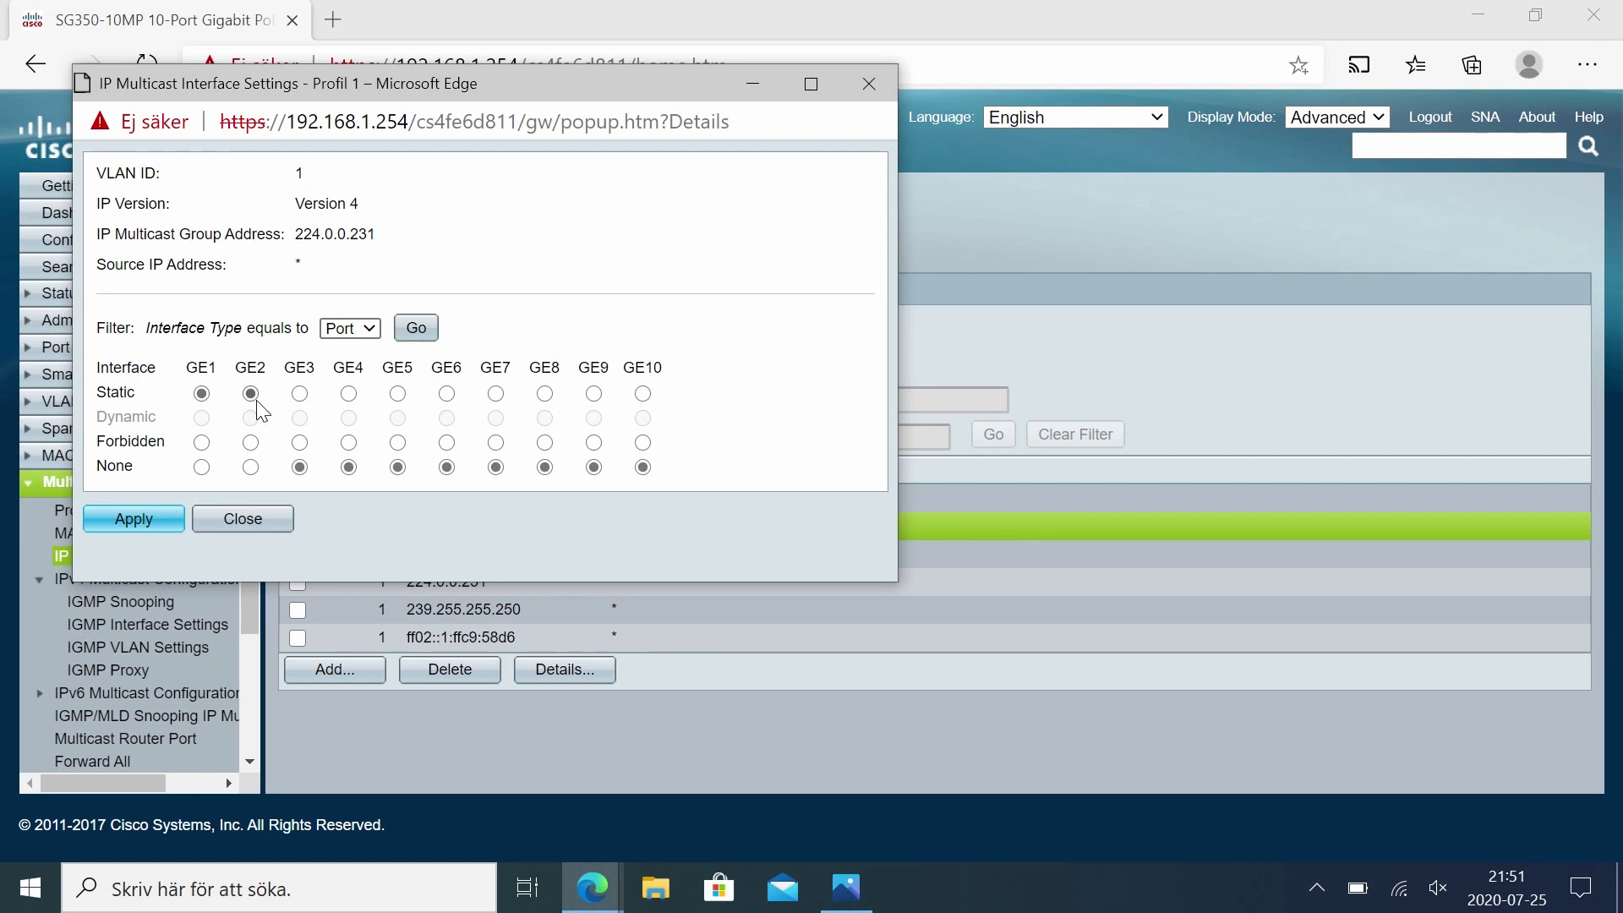
pyautogui.click(301, 394)
pyautogui.click(643, 394)
pyautogui.click(143, 527)
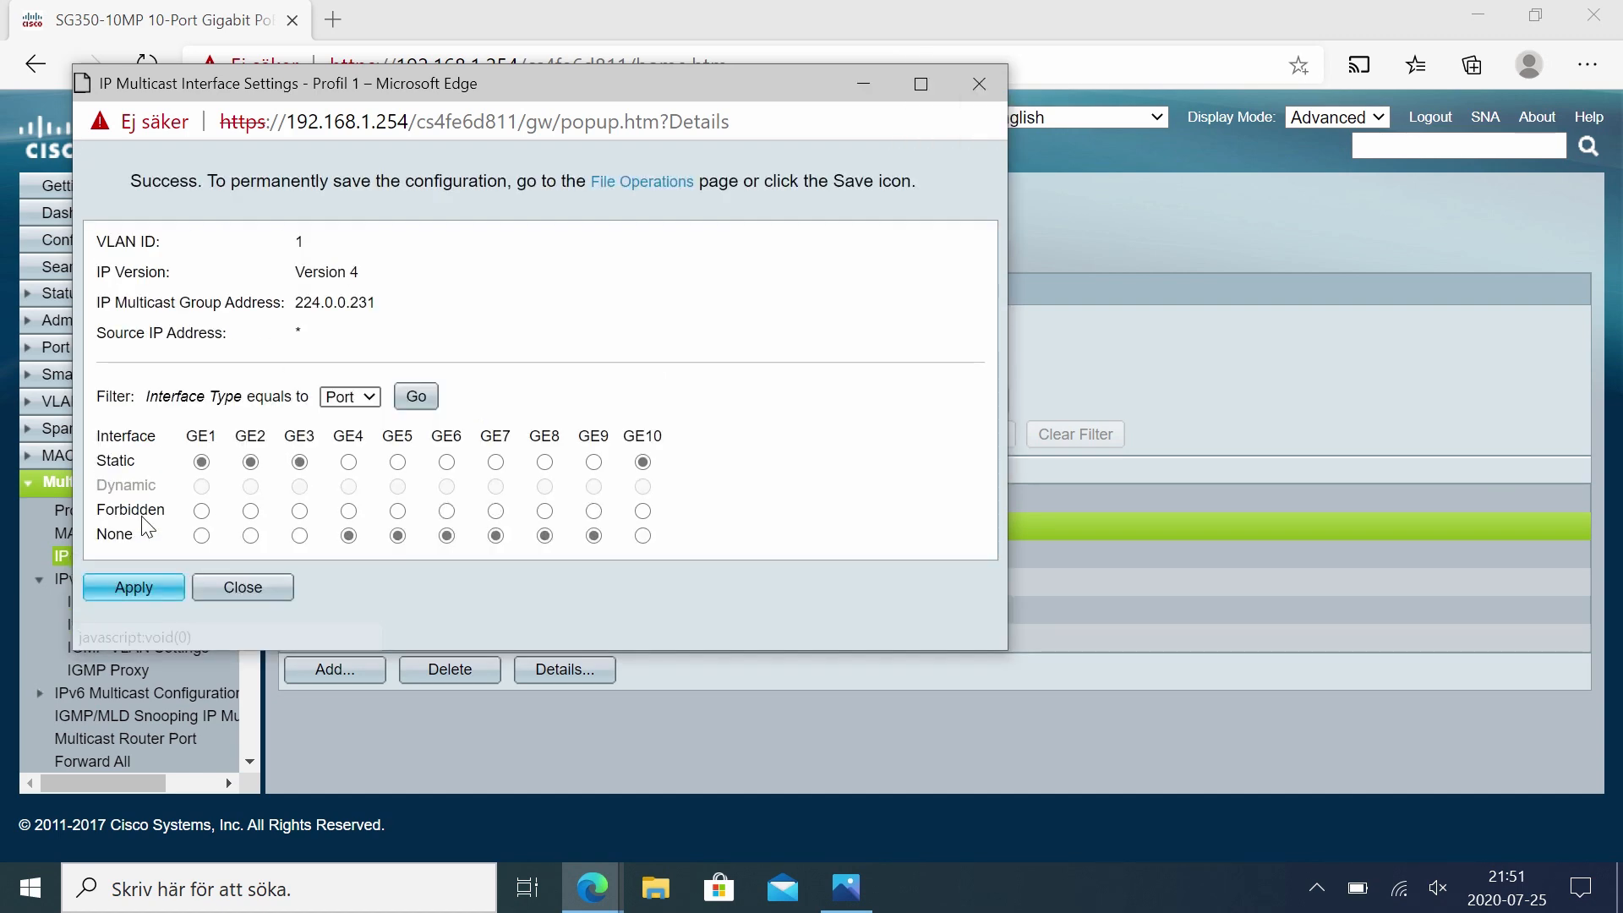
pyautogui.click(241, 583)
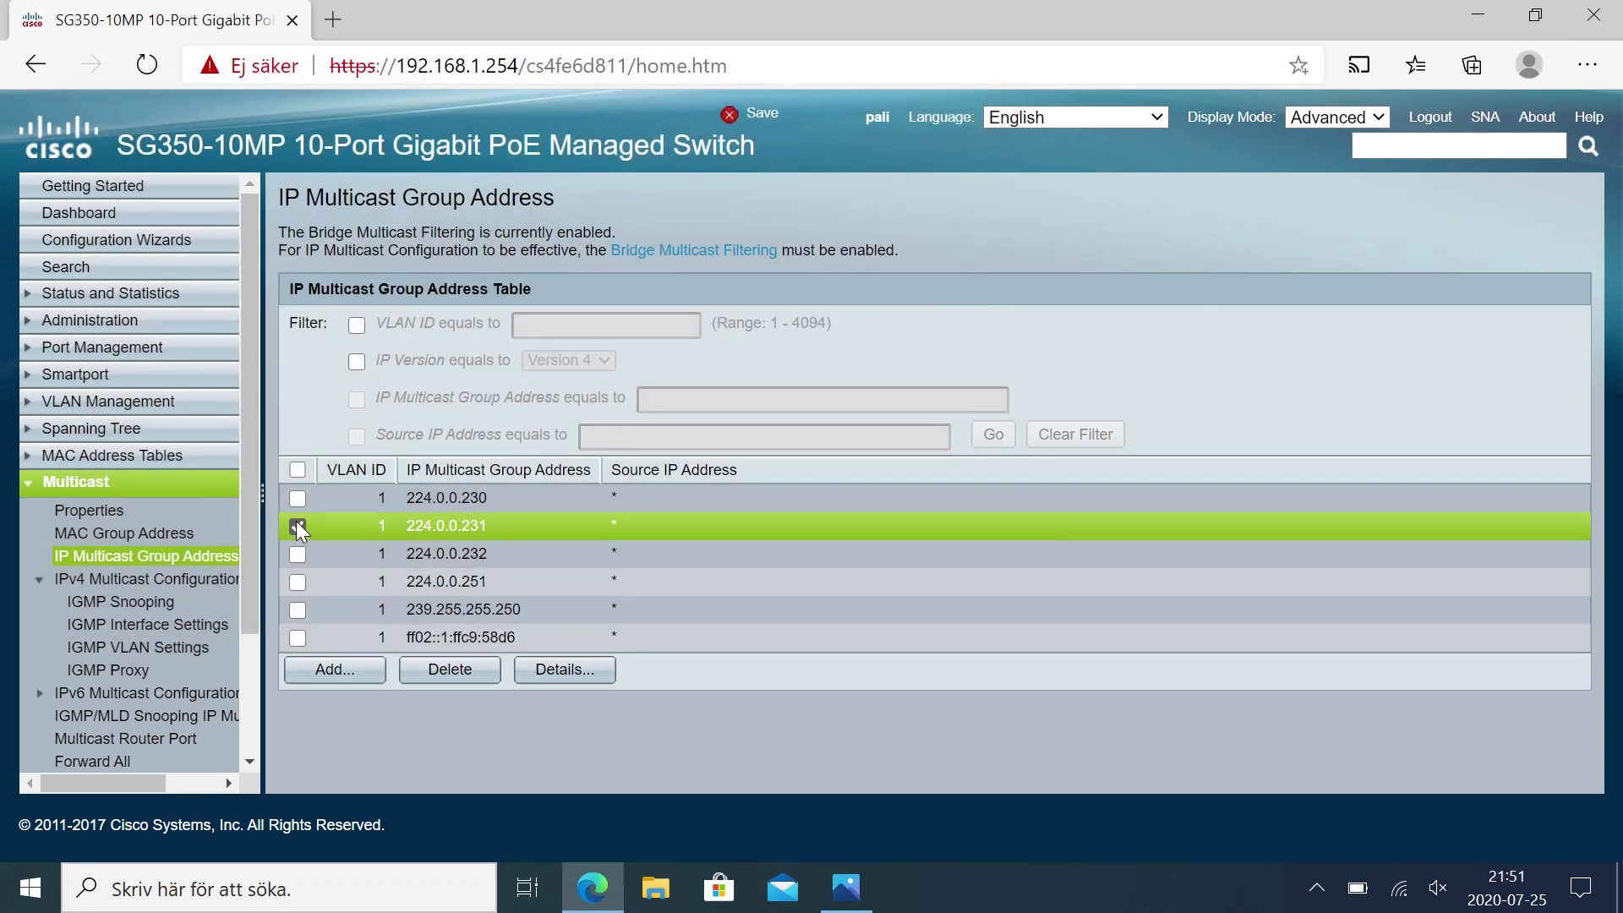
# Step: Set ports GE1, GE2, GE3 and GE10 to Static for group 224.0.0.232, apply, and close the settings
pyautogui.click(297, 525)
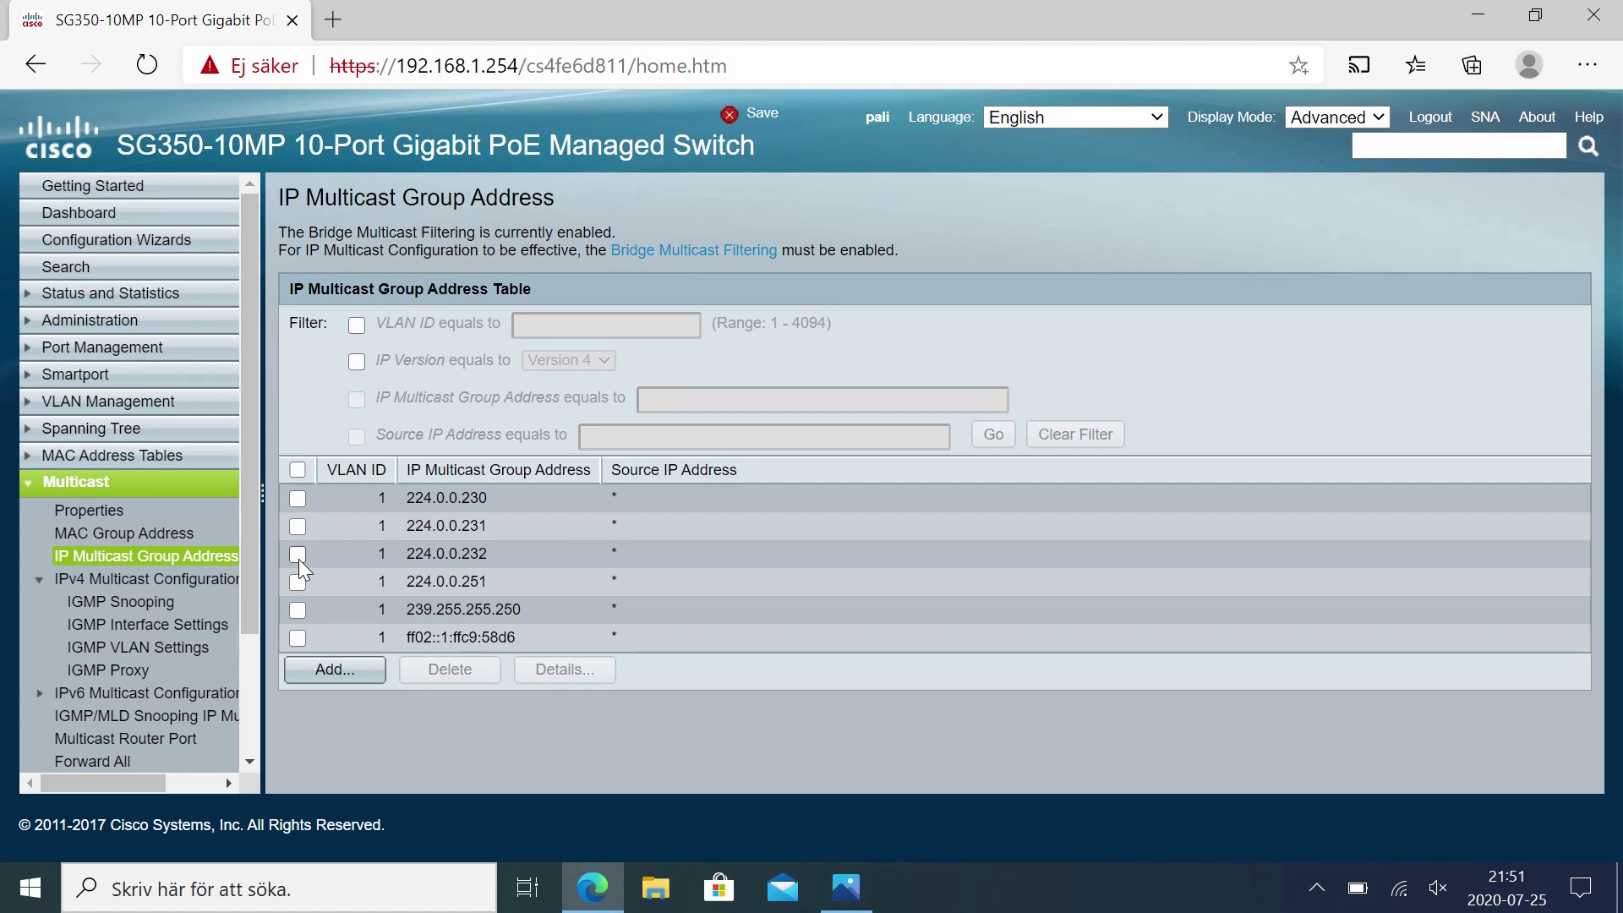
pyautogui.click(298, 554)
pyautogui.click(562, 670)
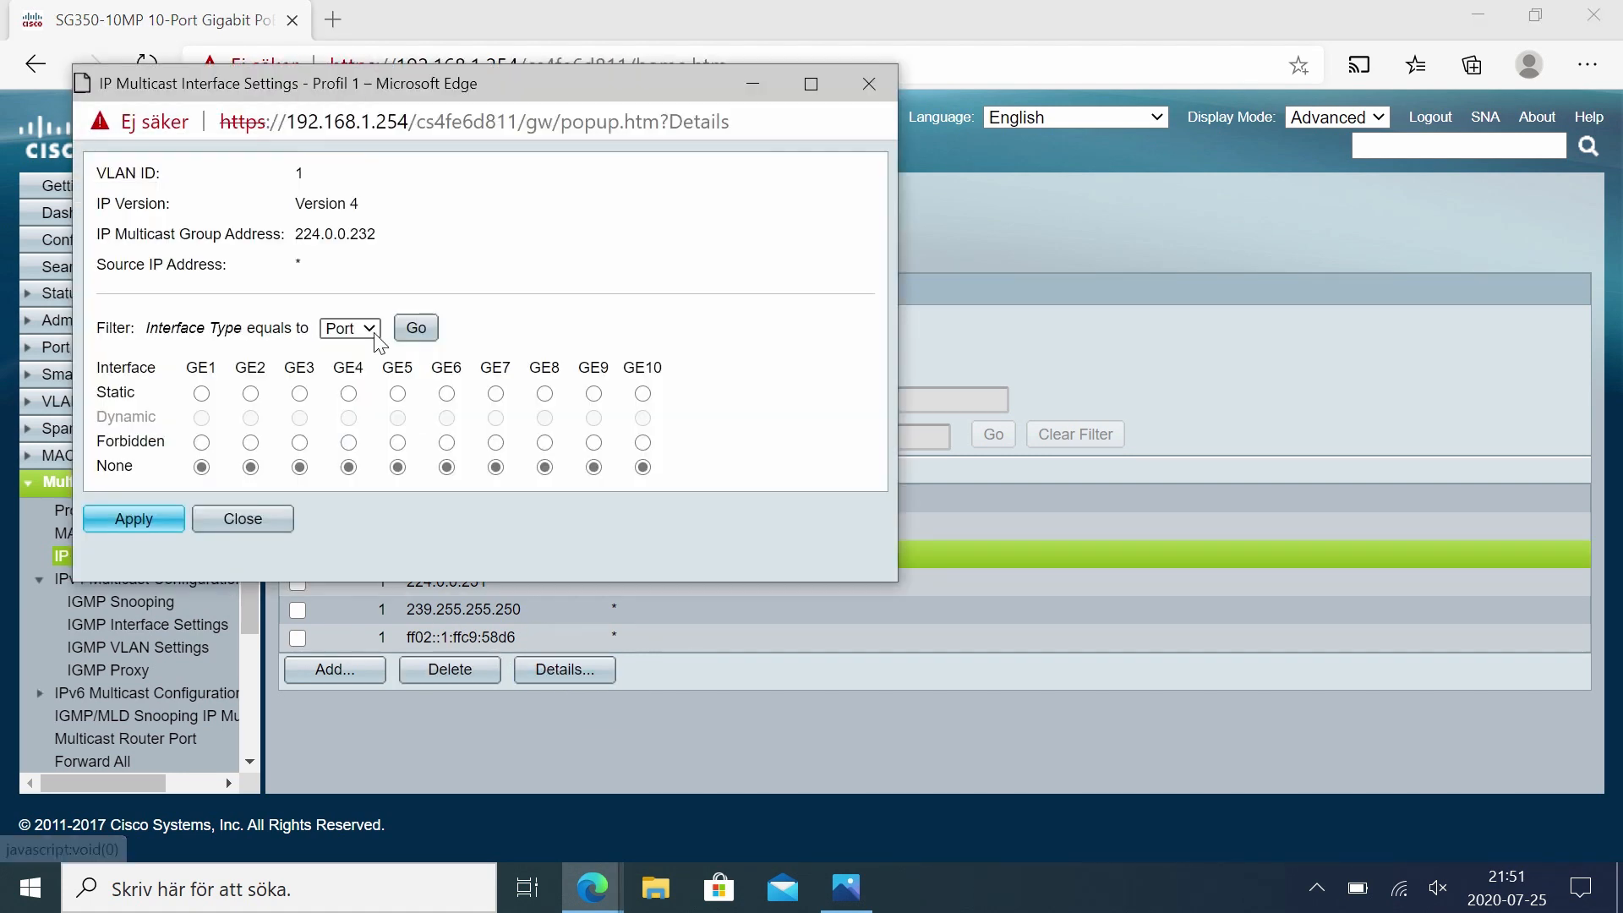
pyautogui.click(202, 393)
pyautogui.click(251, 394)
pyautogui.click(299, 393)
pyautogui.click(643, 394)
pyautogui.click(157, 523)
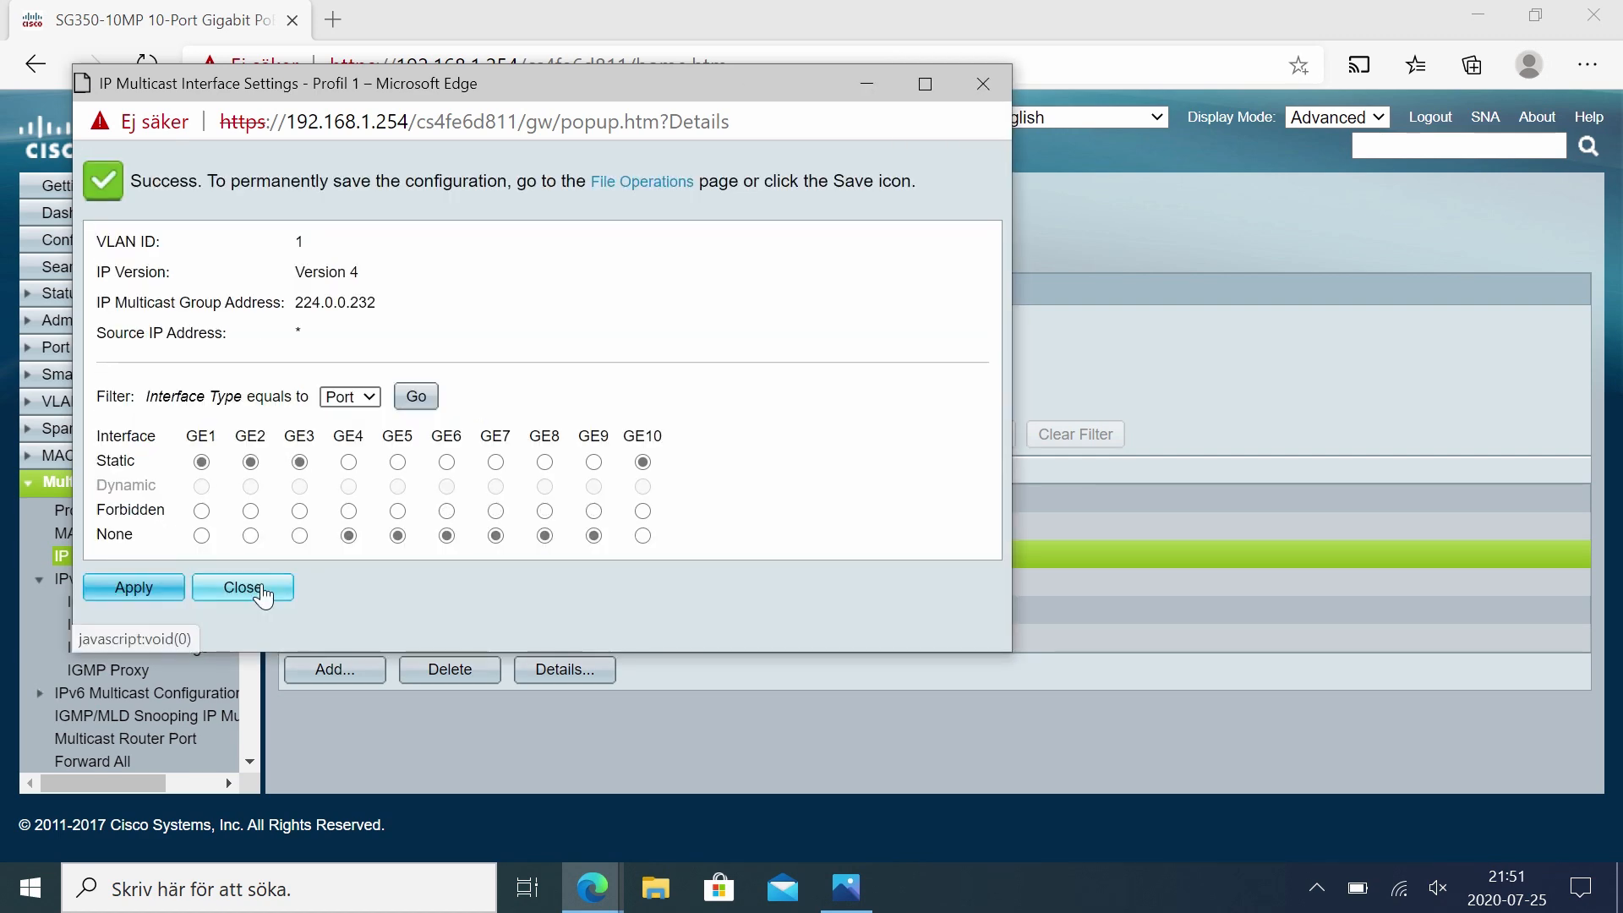
pyautogui.click(254, 585)
# Step: Set ports GE1, GE2, GE3, GE6 and GE10 to Static for group 224.0.0.251, apply, and close the settings
pyautogui.click(297, 556)
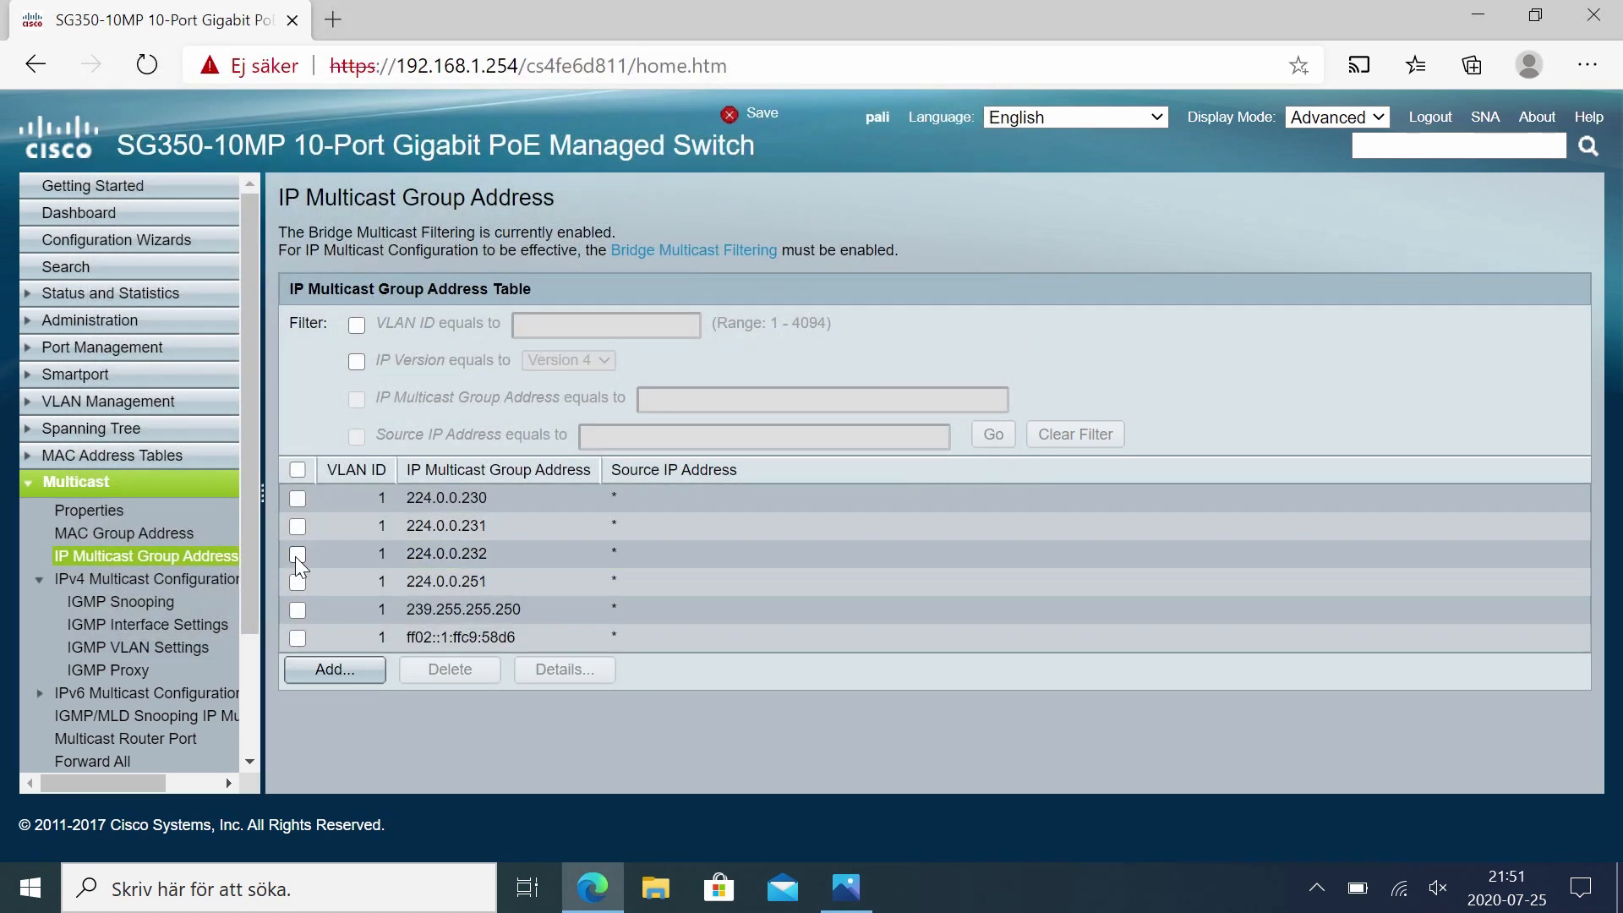
pyautogui.hotkey('alt', 'Tab')
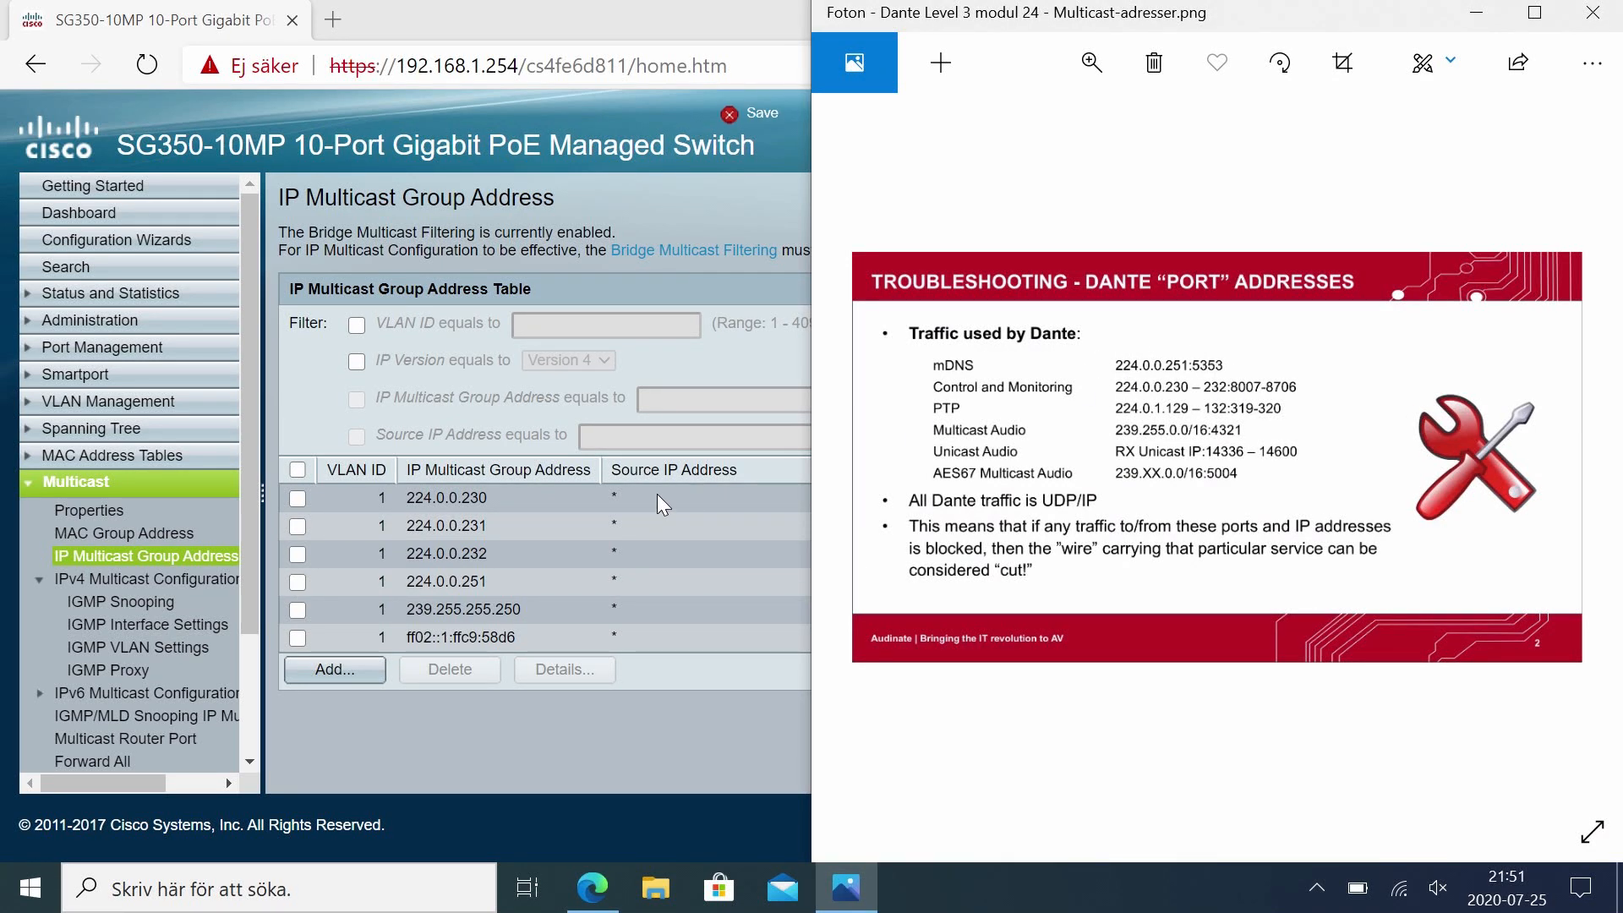
pyautogui.click(298, 582)
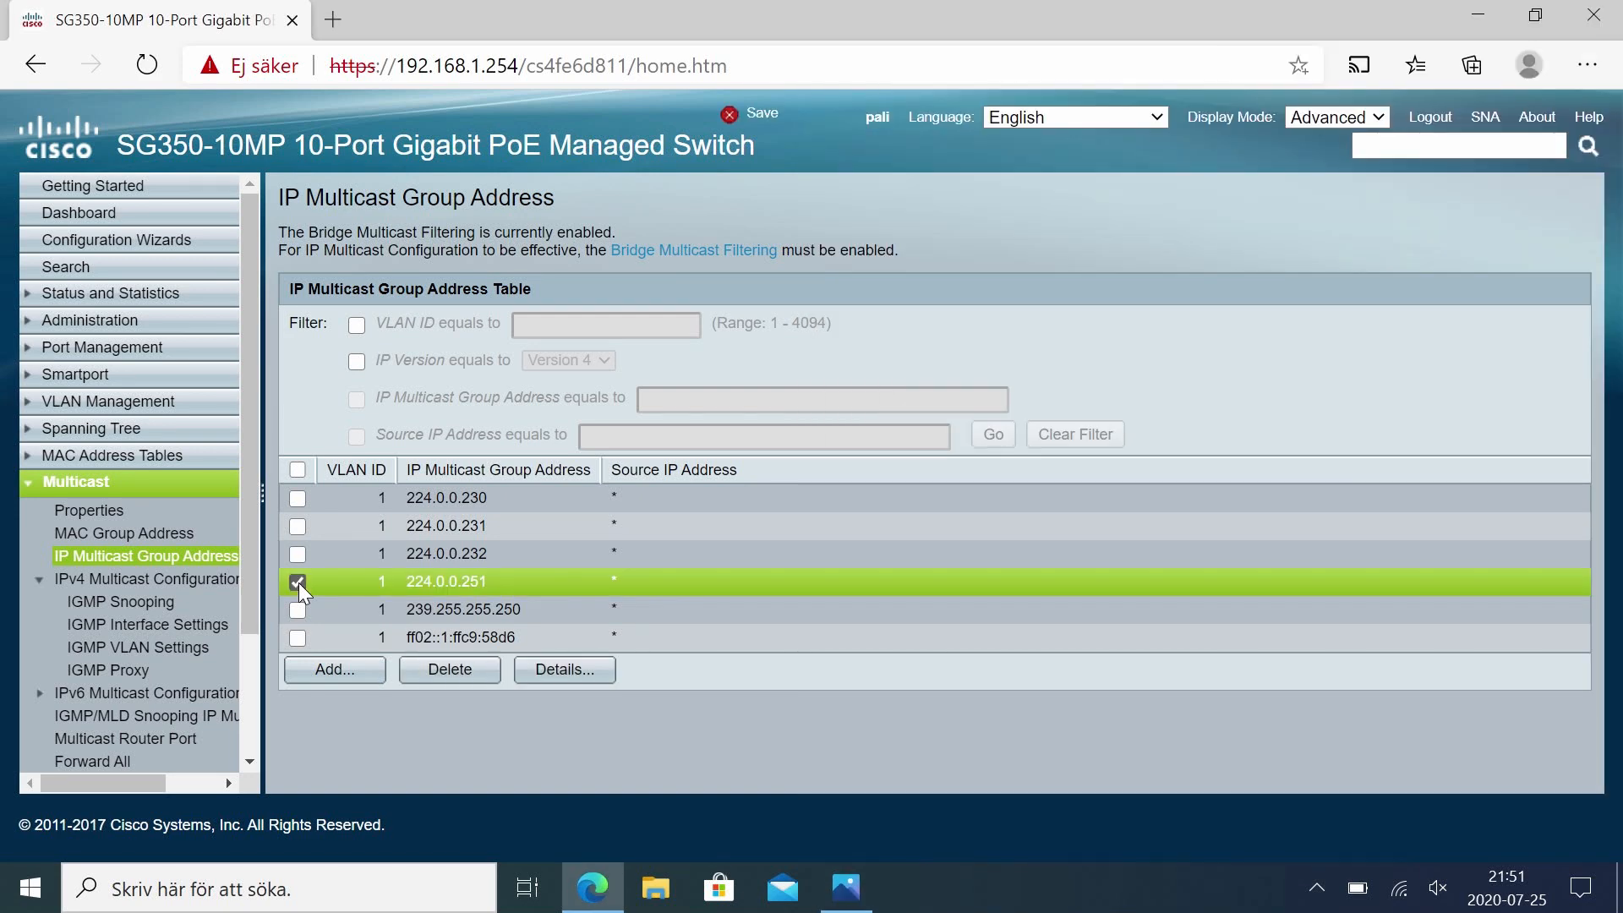
pyautogui.click(549, 669)
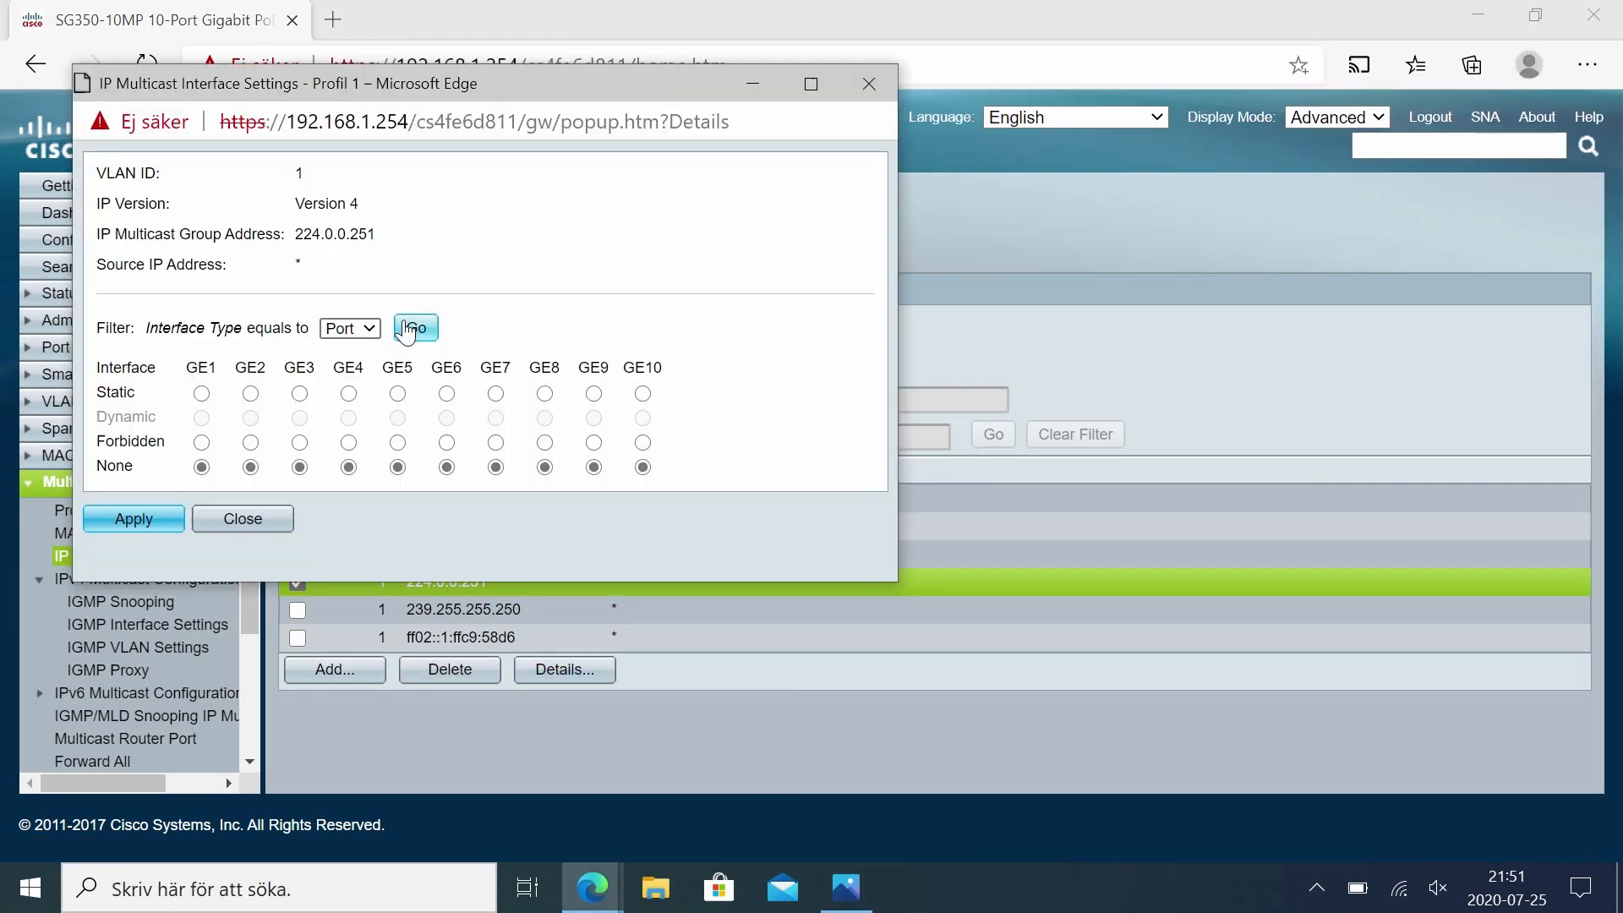
pyautogui.click(202, 394)
pyautogui.click(250, 394)
pyautogui.click(299, 395)
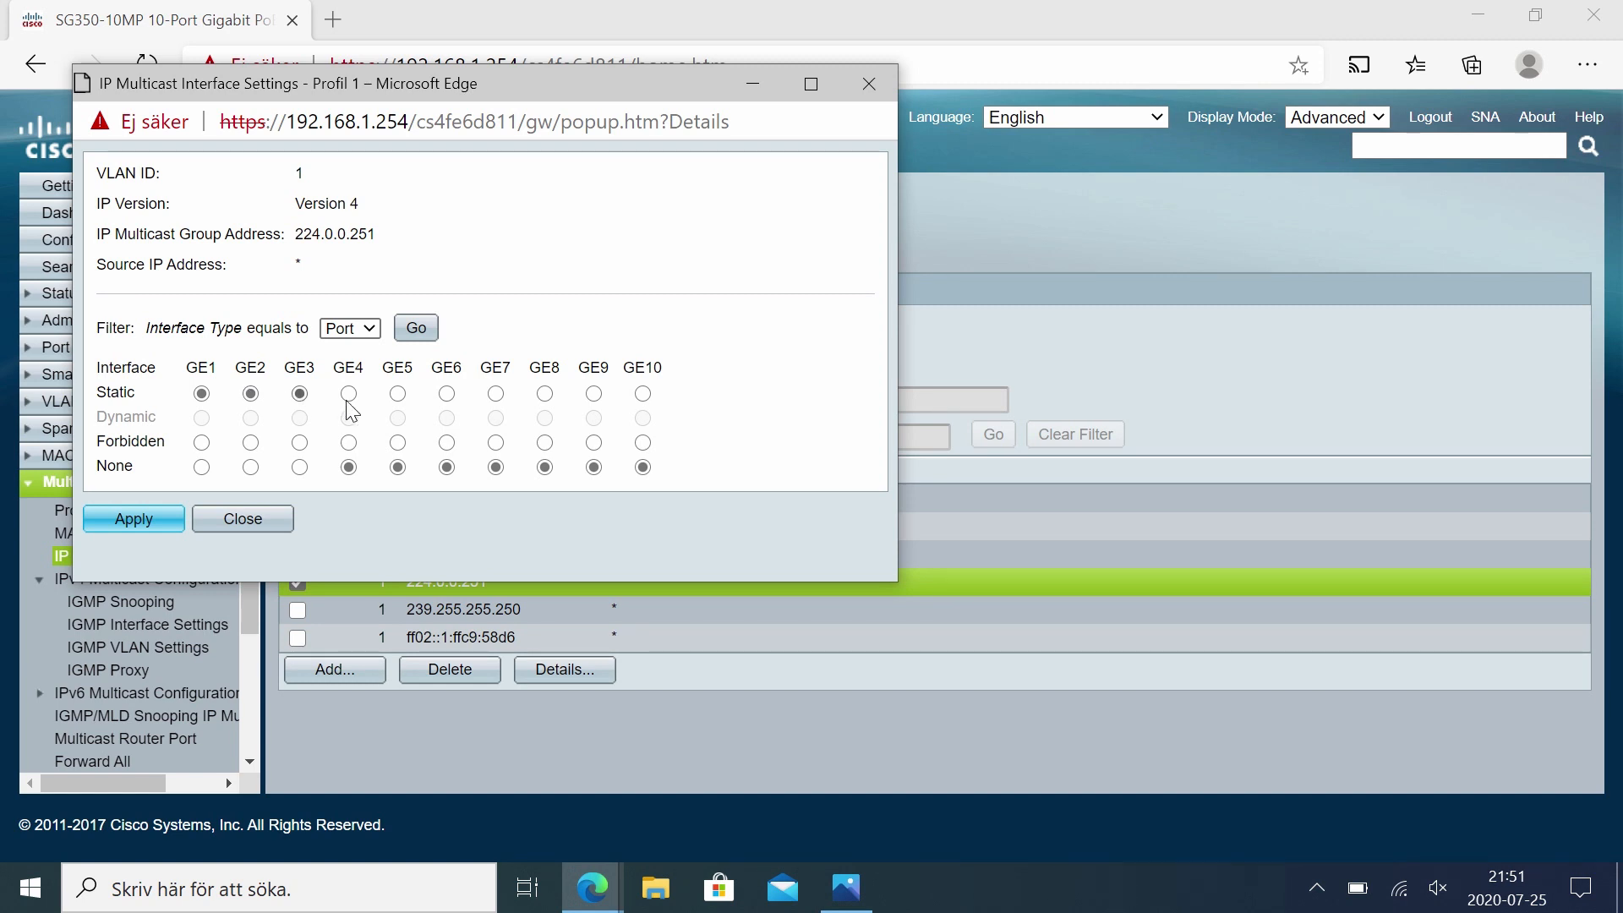
pyautogui.click(644, 396)
pyautogui.click(448, 394)
pyautogui.click(142, 520)
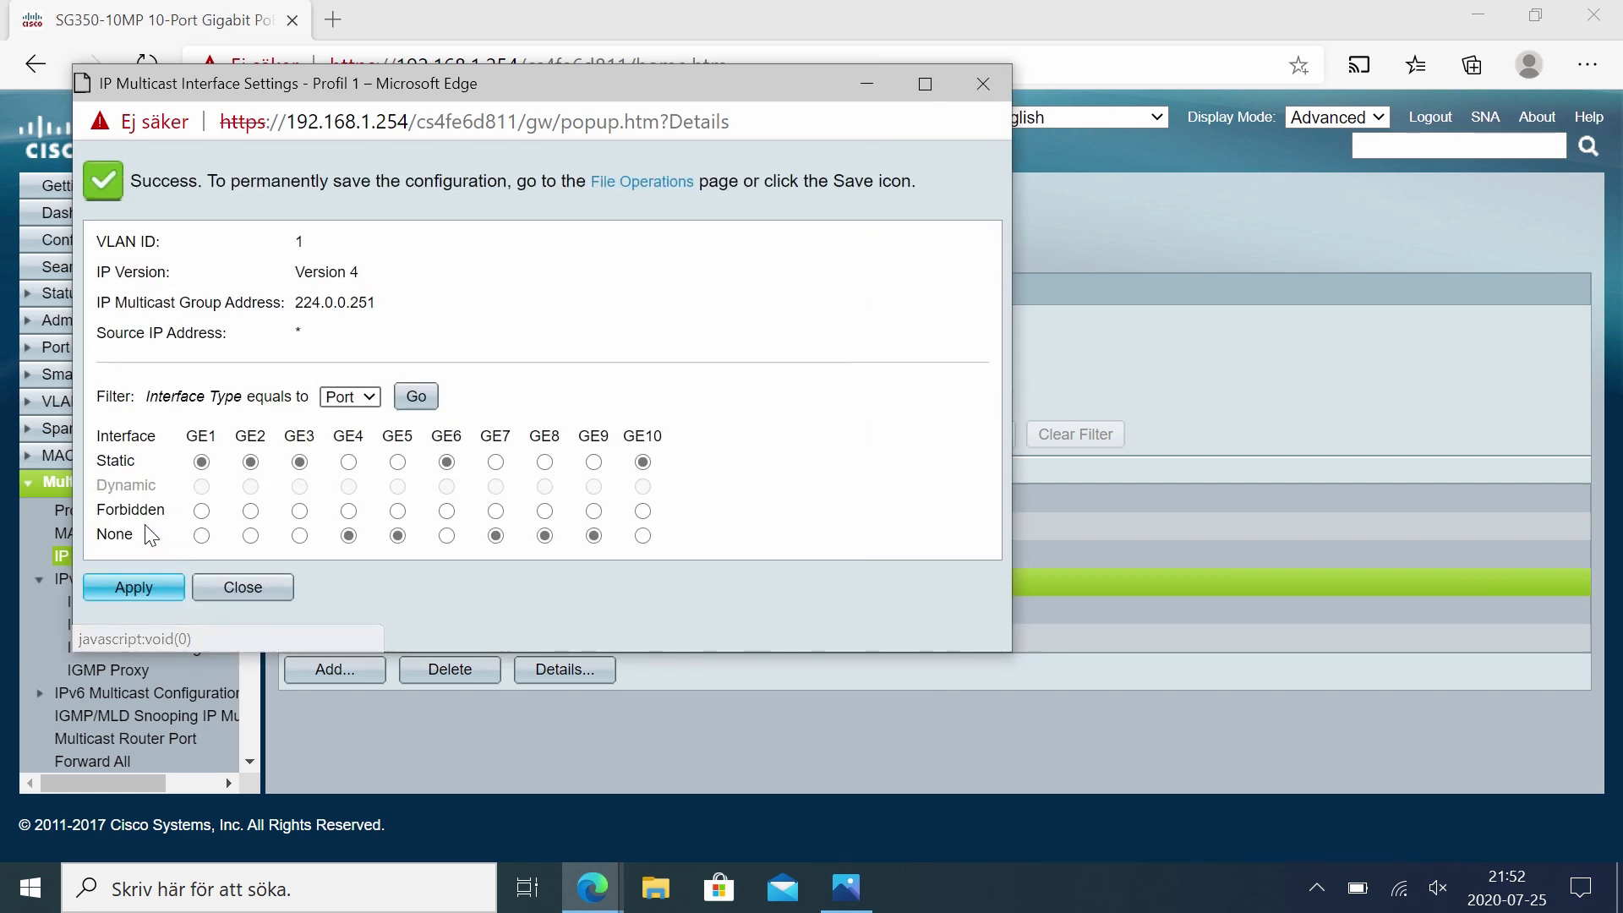
pyautogui.click(245, 586)
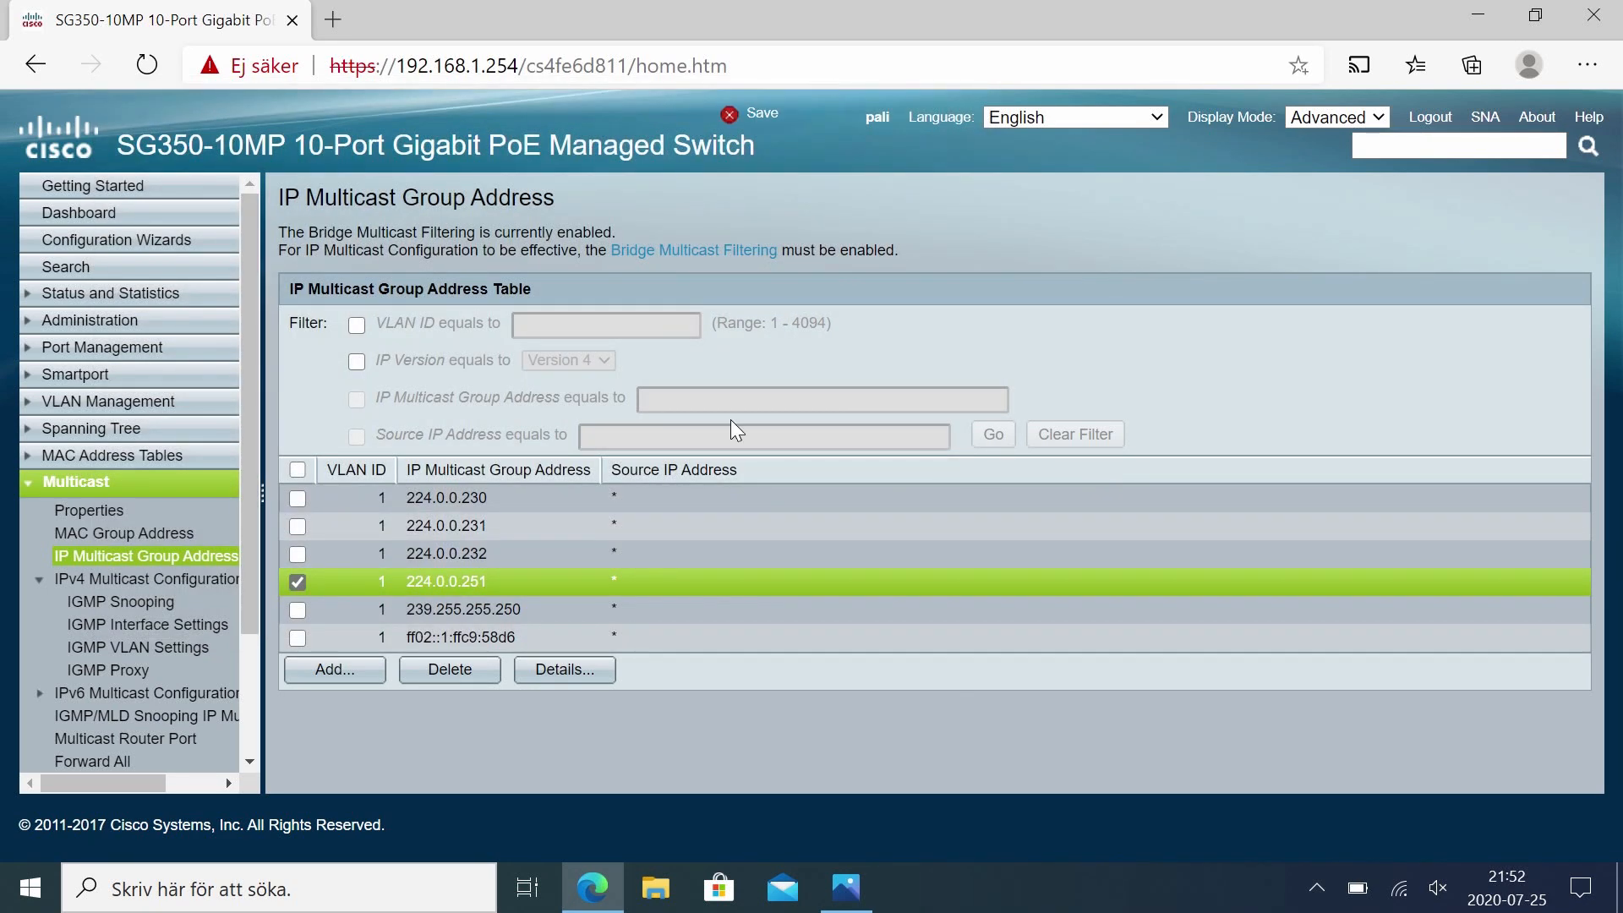
# Step: Save the running configuration to the startup configuration and open the File Operations page
pyautogui.click(763, 114)
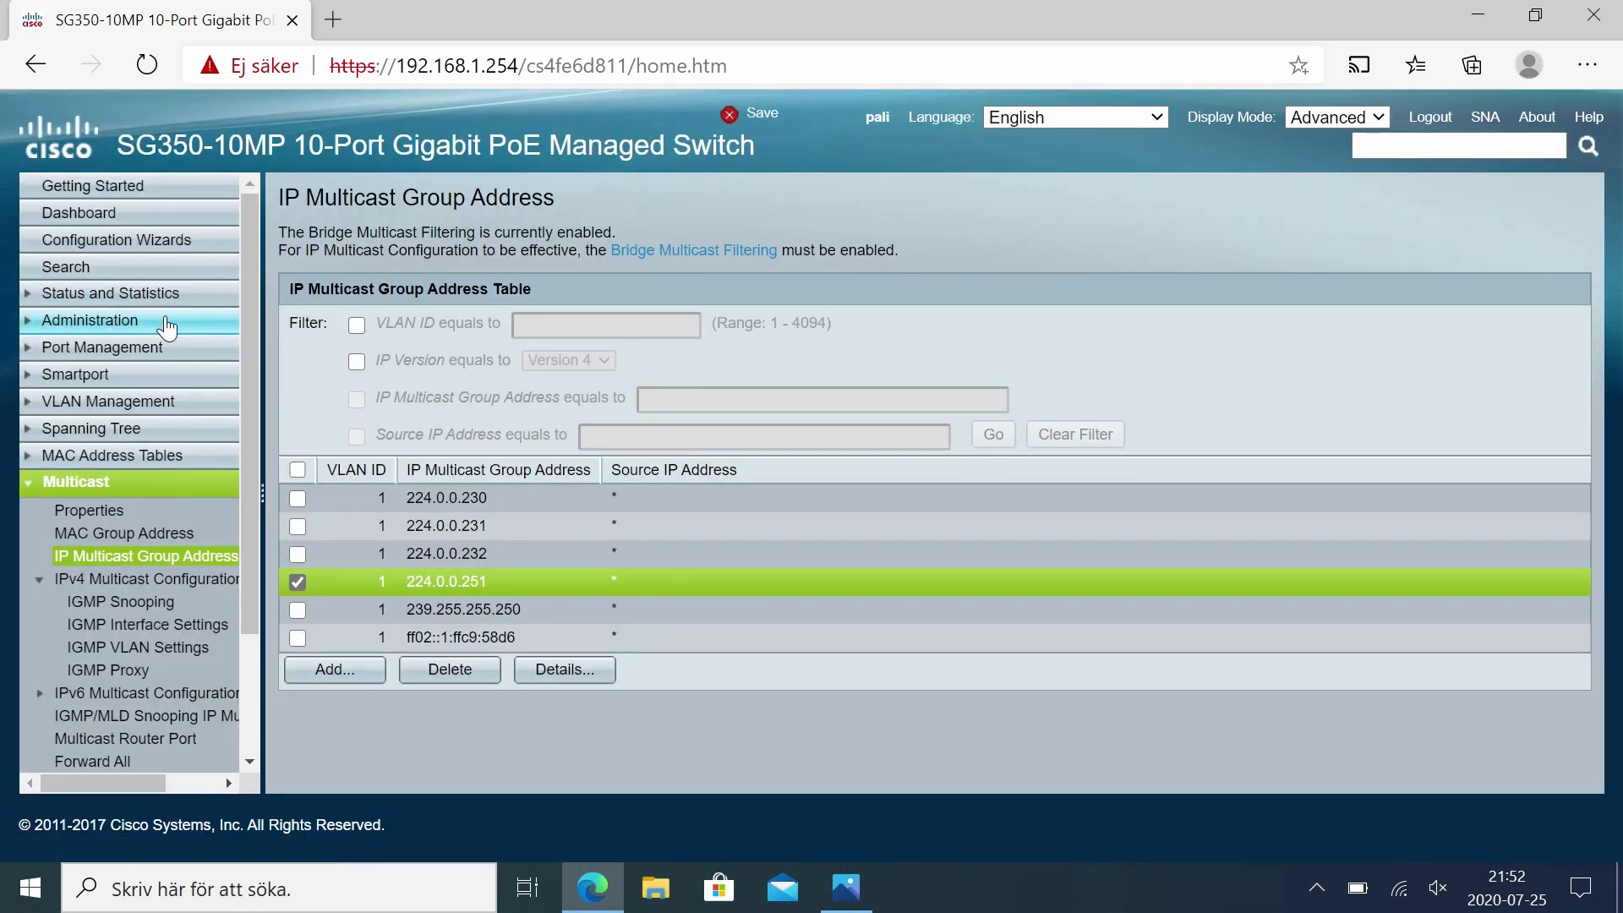
pyautogui.click(89, 320)
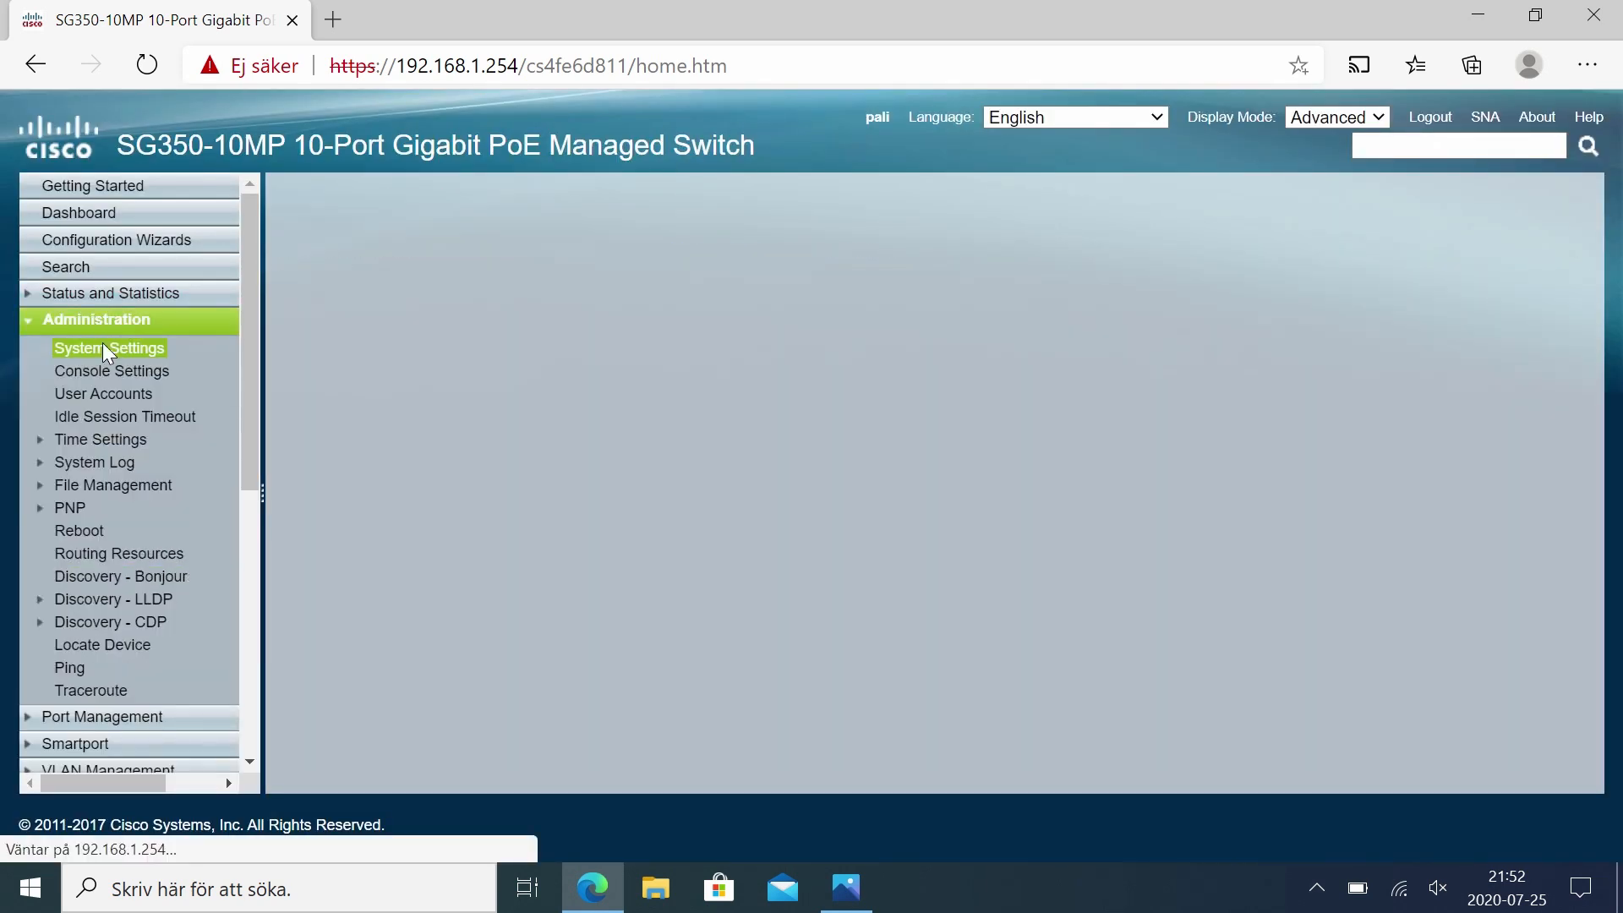
pyautogui.click(110, 485)
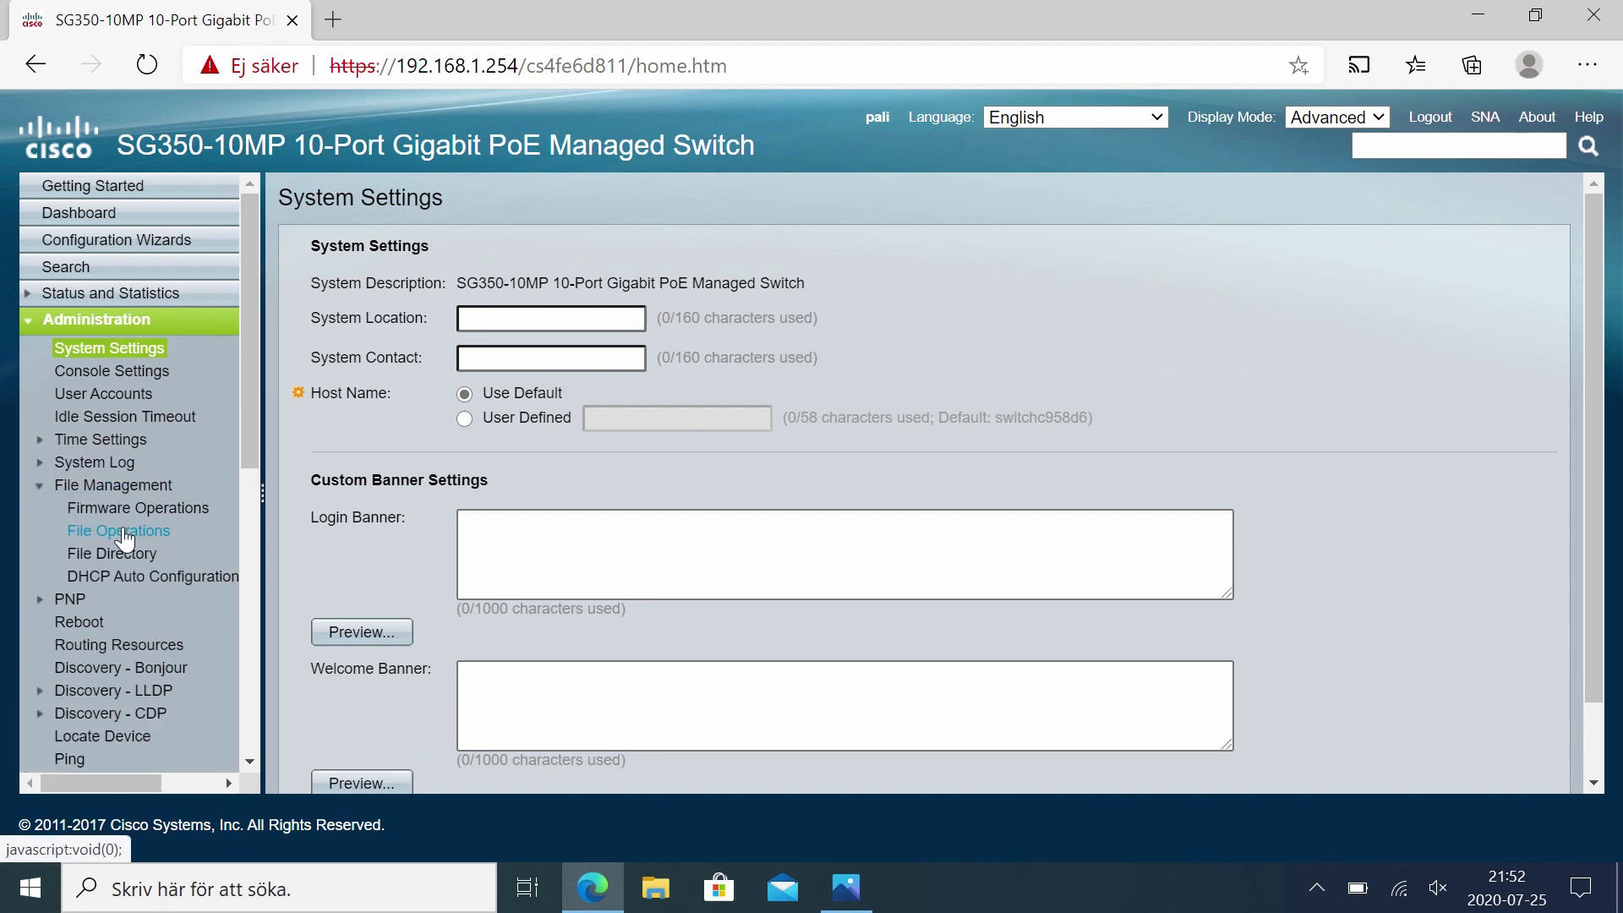
pyautogui.click(110, 527)
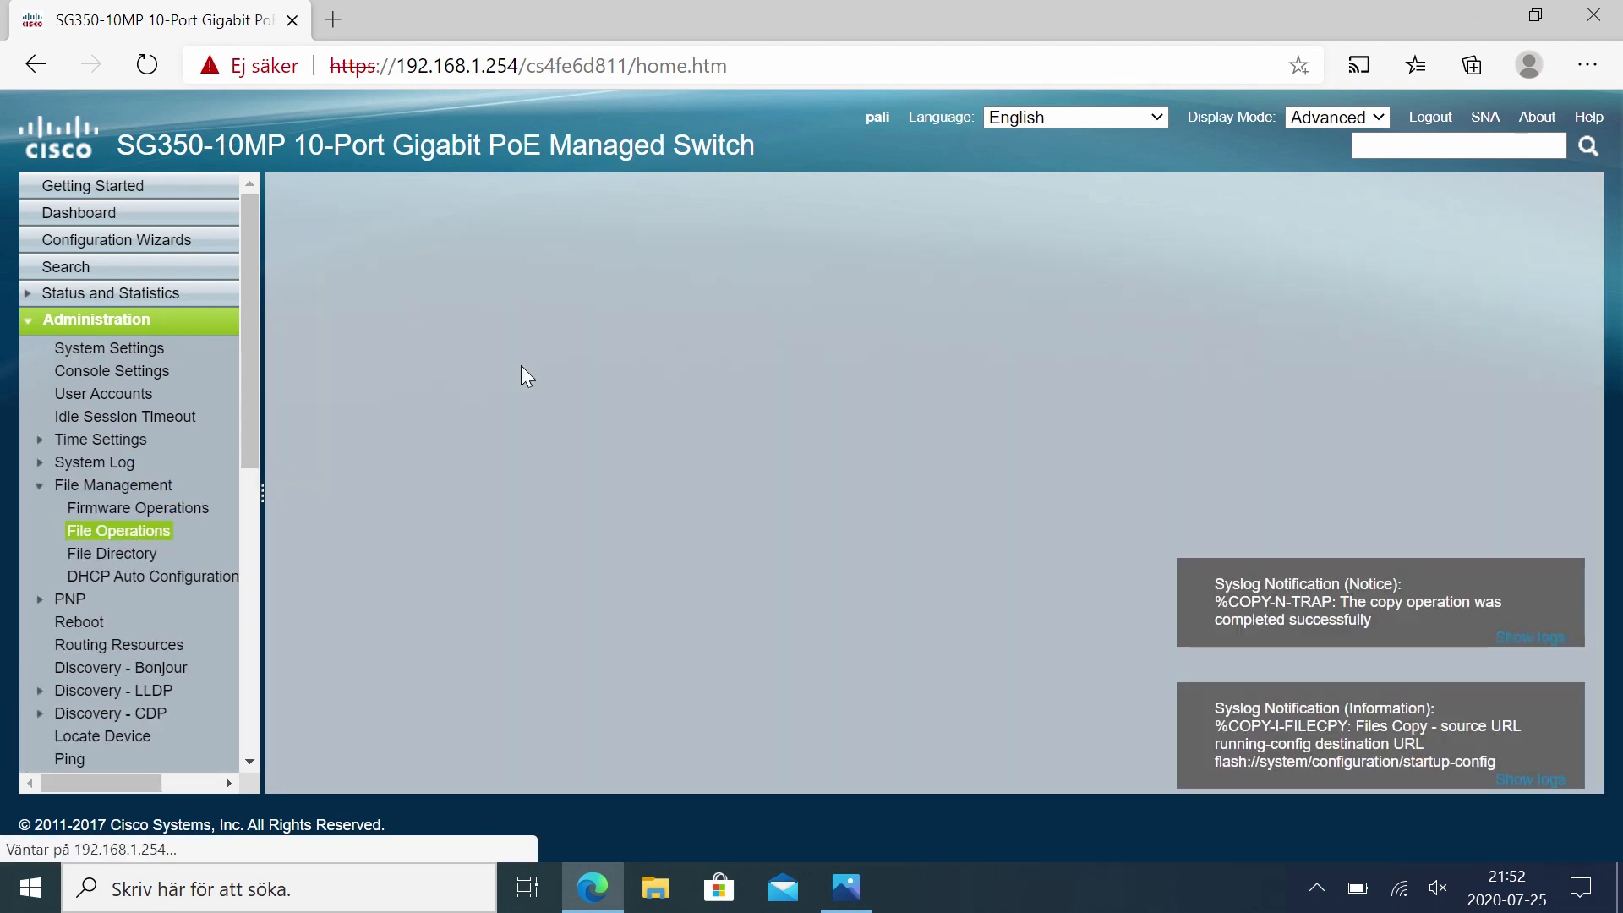
# Step: Back up the running configuration file via HTTP/HTTPS and open the downloaded running-config file
pyautogui.click(483, 337)
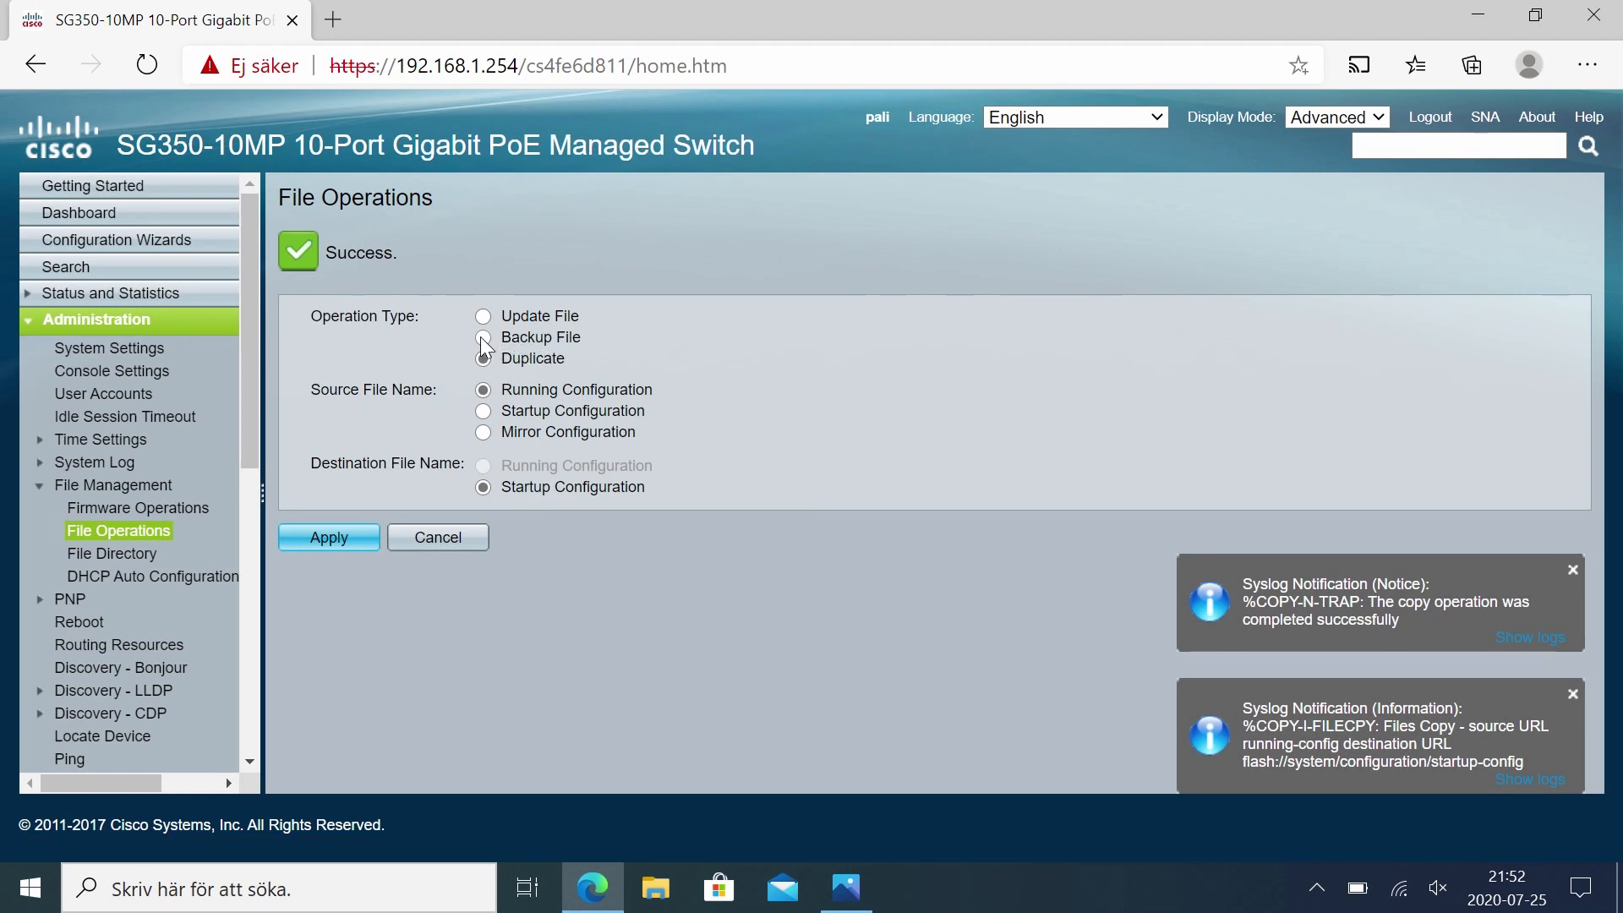
pyautogui.click(345, 717)
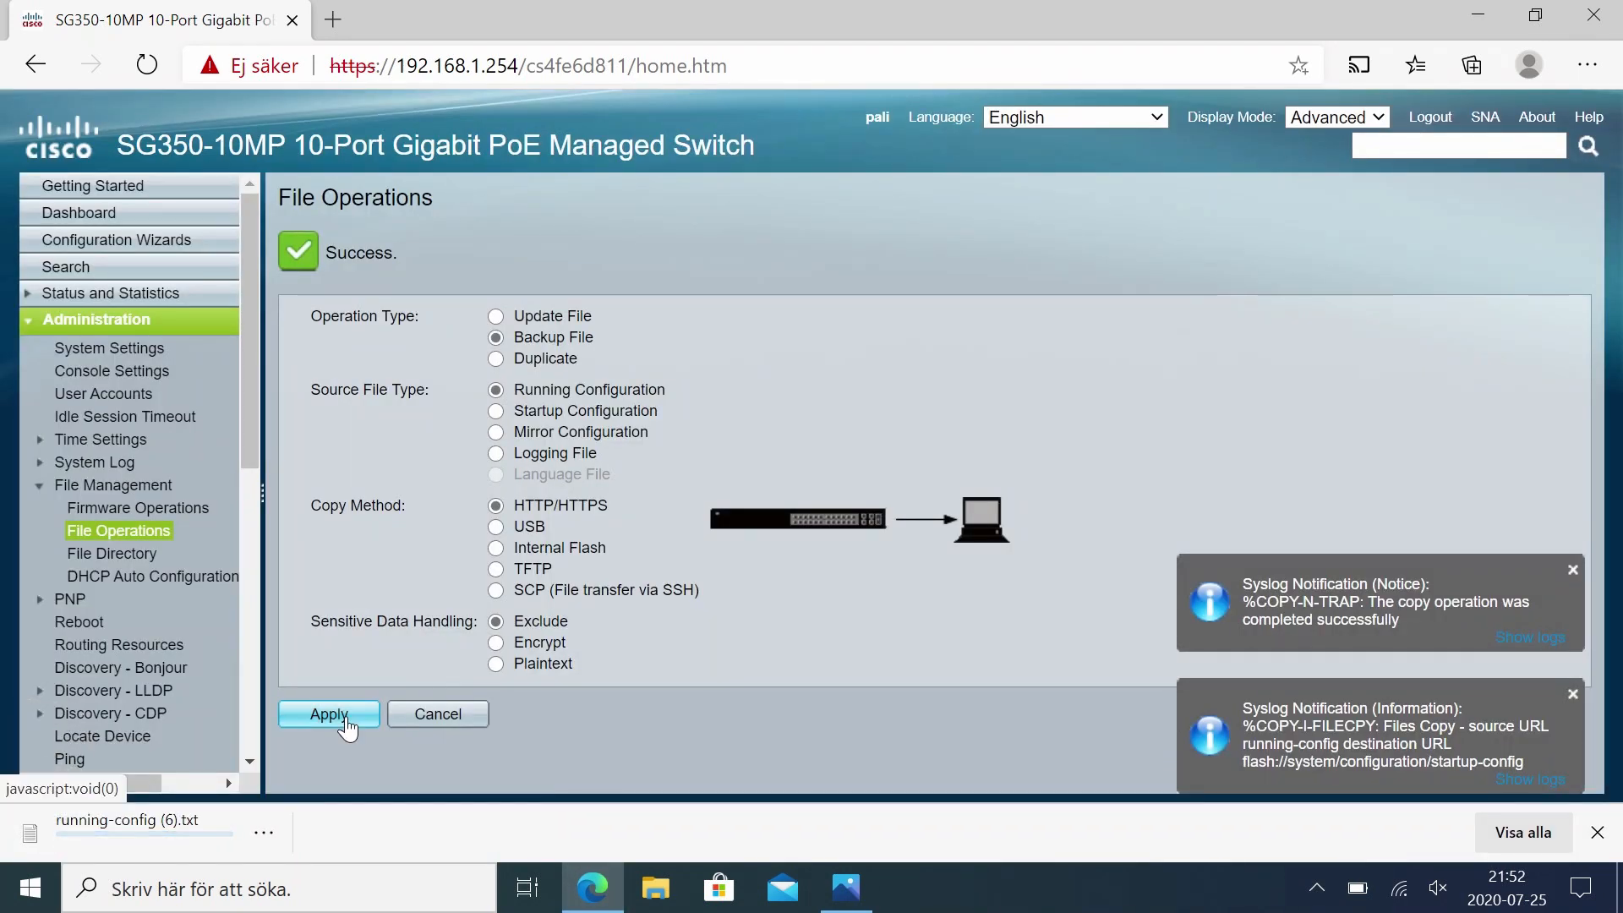
pyautogui.click(199, 823)
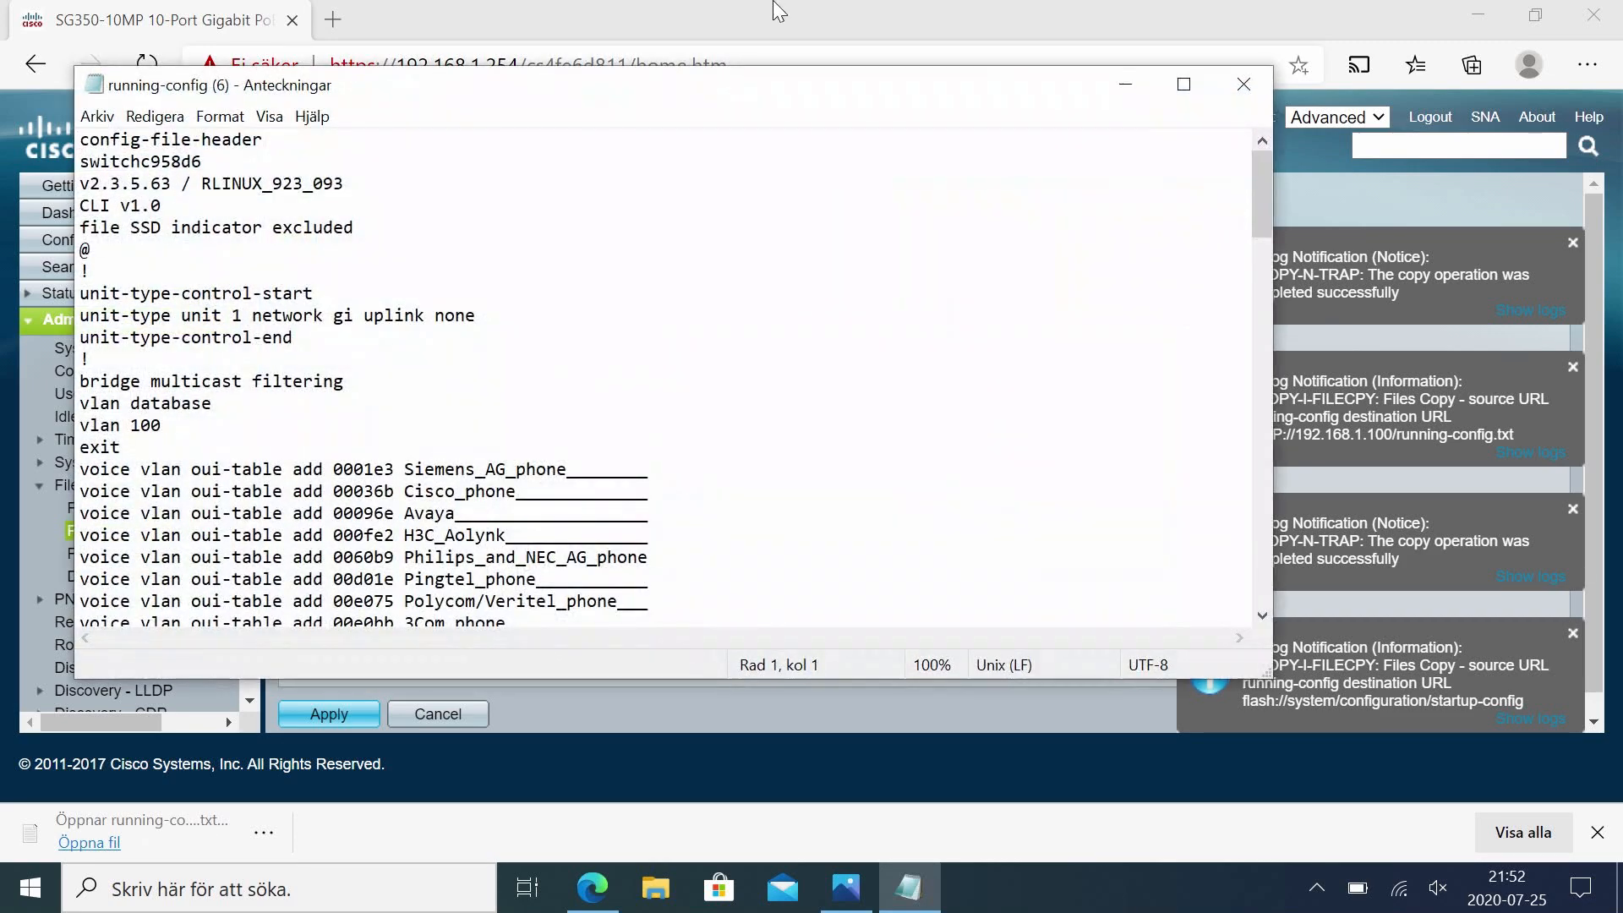
# Step: Examine the IGMP snooping static multicast group lines in the downloaded running configuration
pyautogui.doubleClick(743, 96)
pyautogui.scroll(-20, 621, 579)
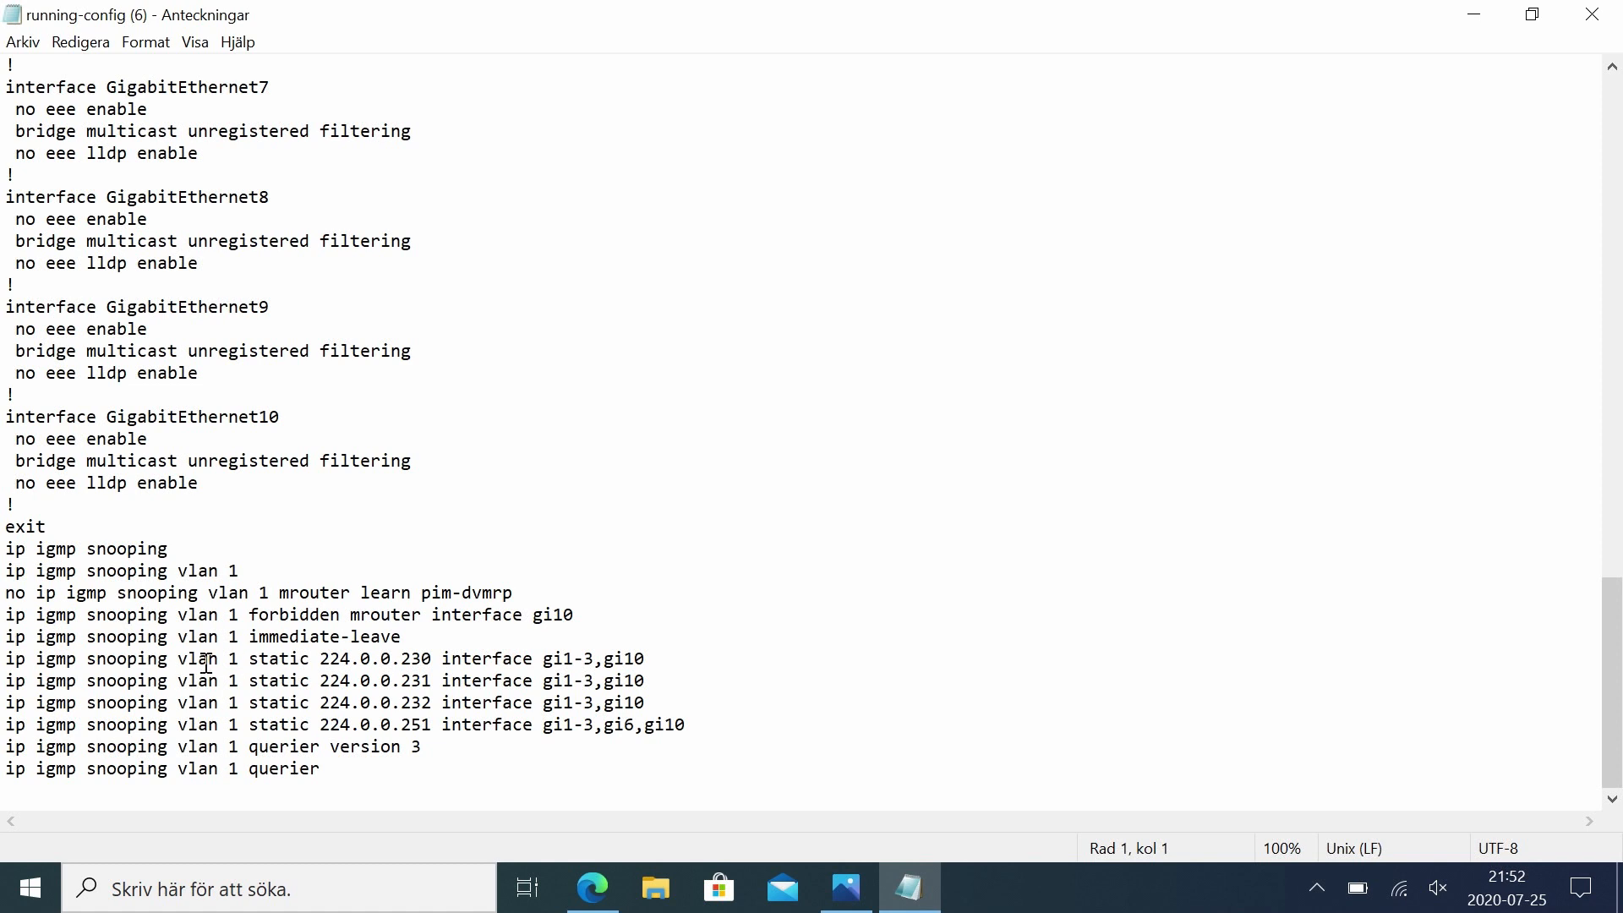
pyautogui.moveTo(5, 662); pyautogui.dragTo(748, 718)
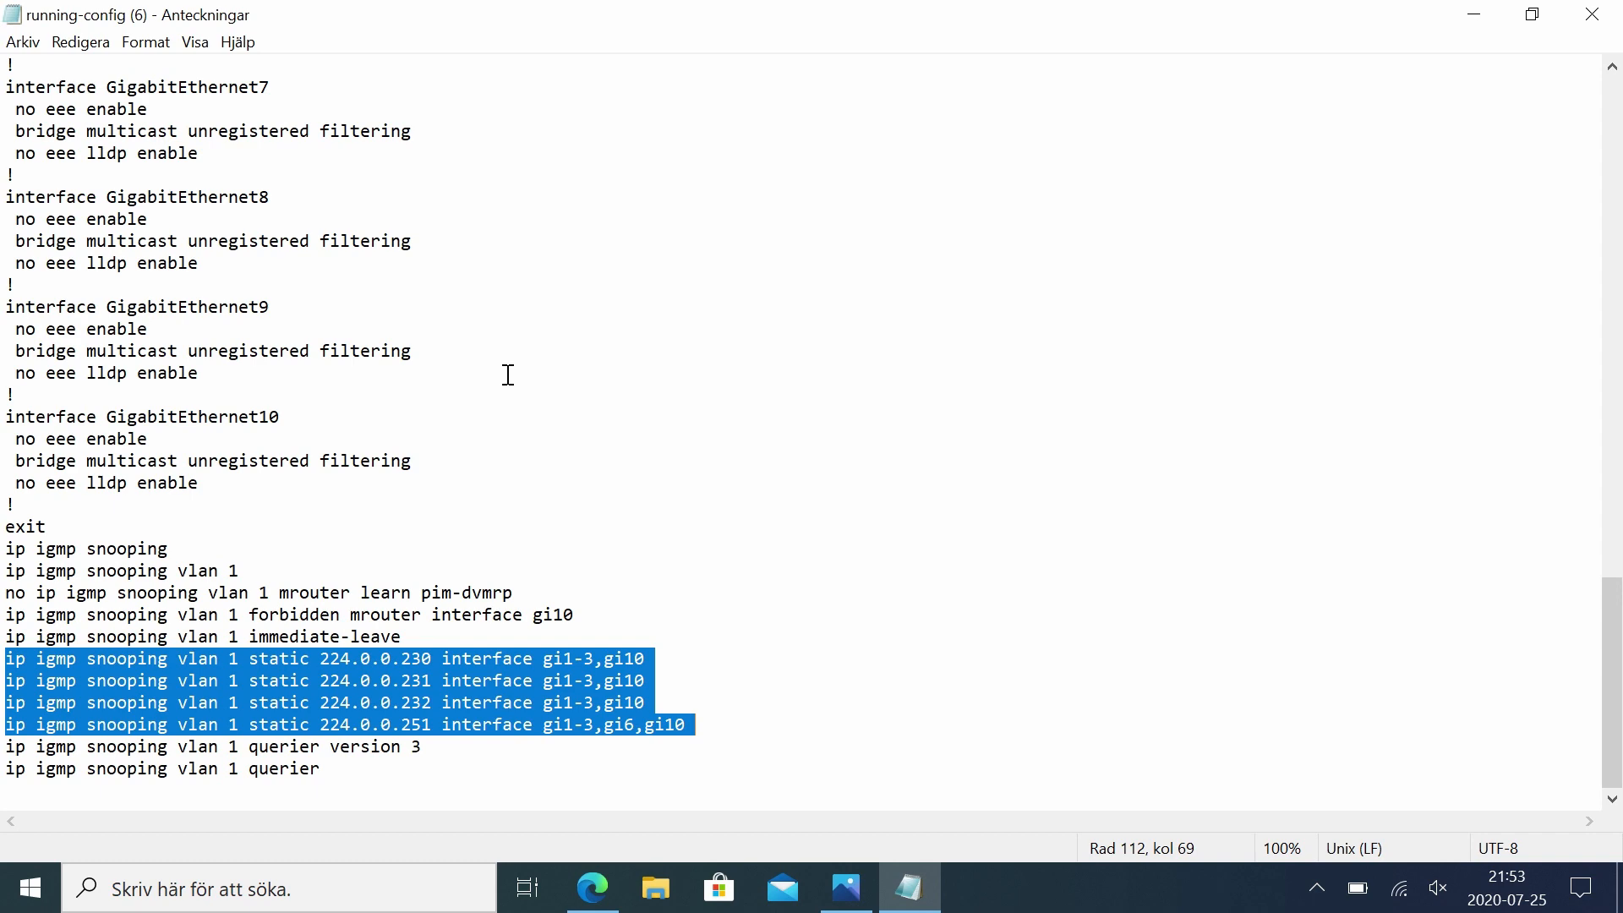
pyautogui.scroll(20, 508, 375)
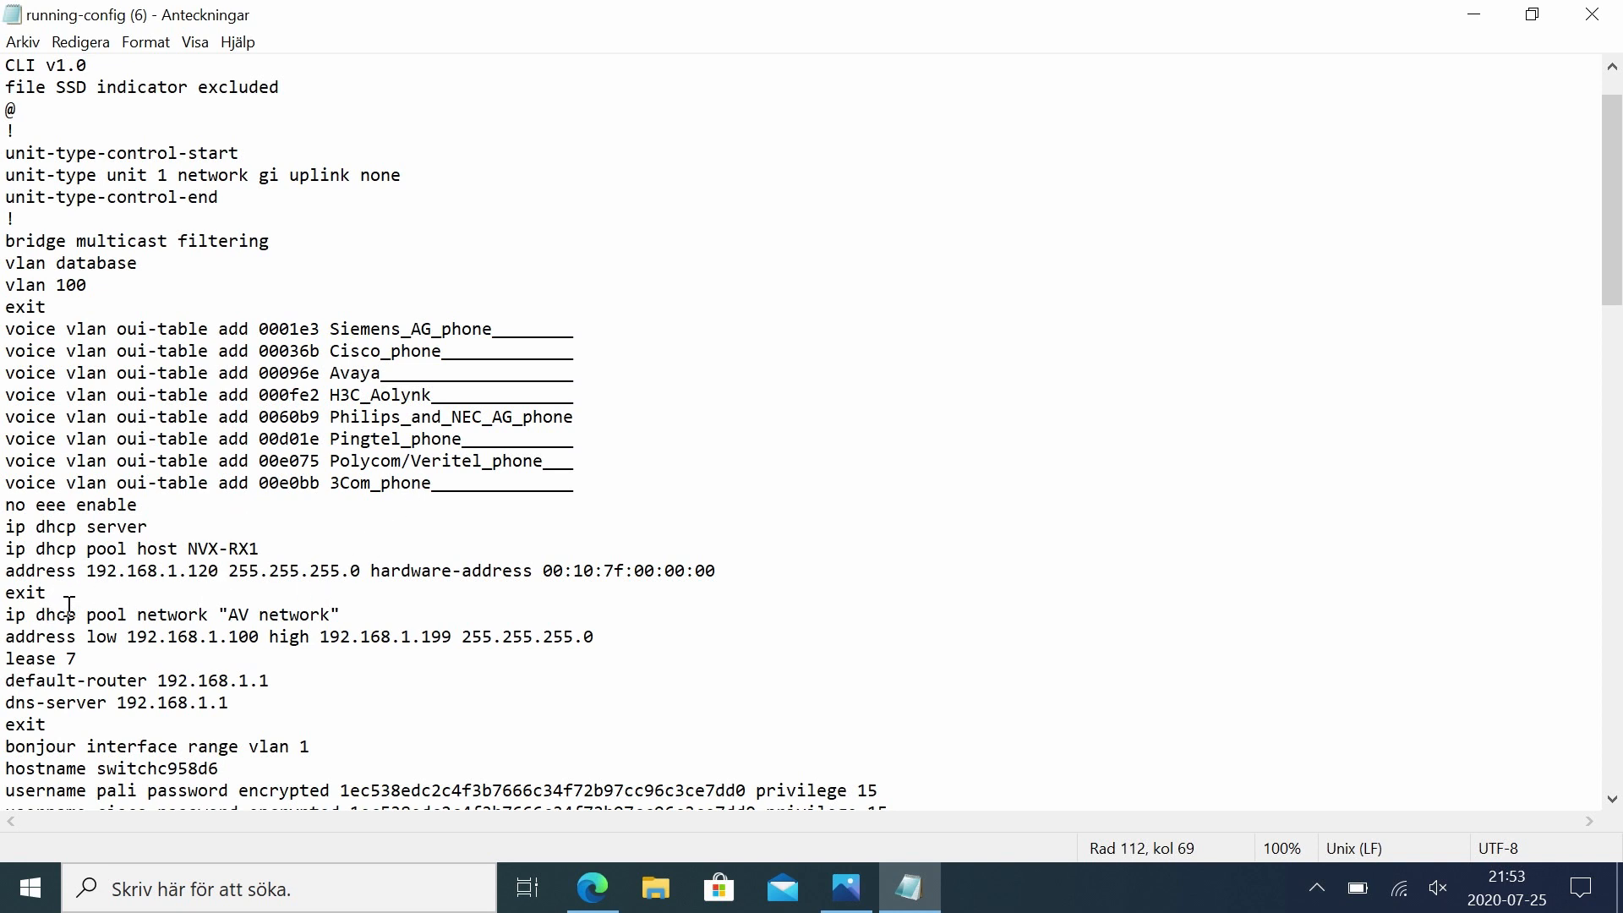
pyautogui.scroll(1, 170, 254)
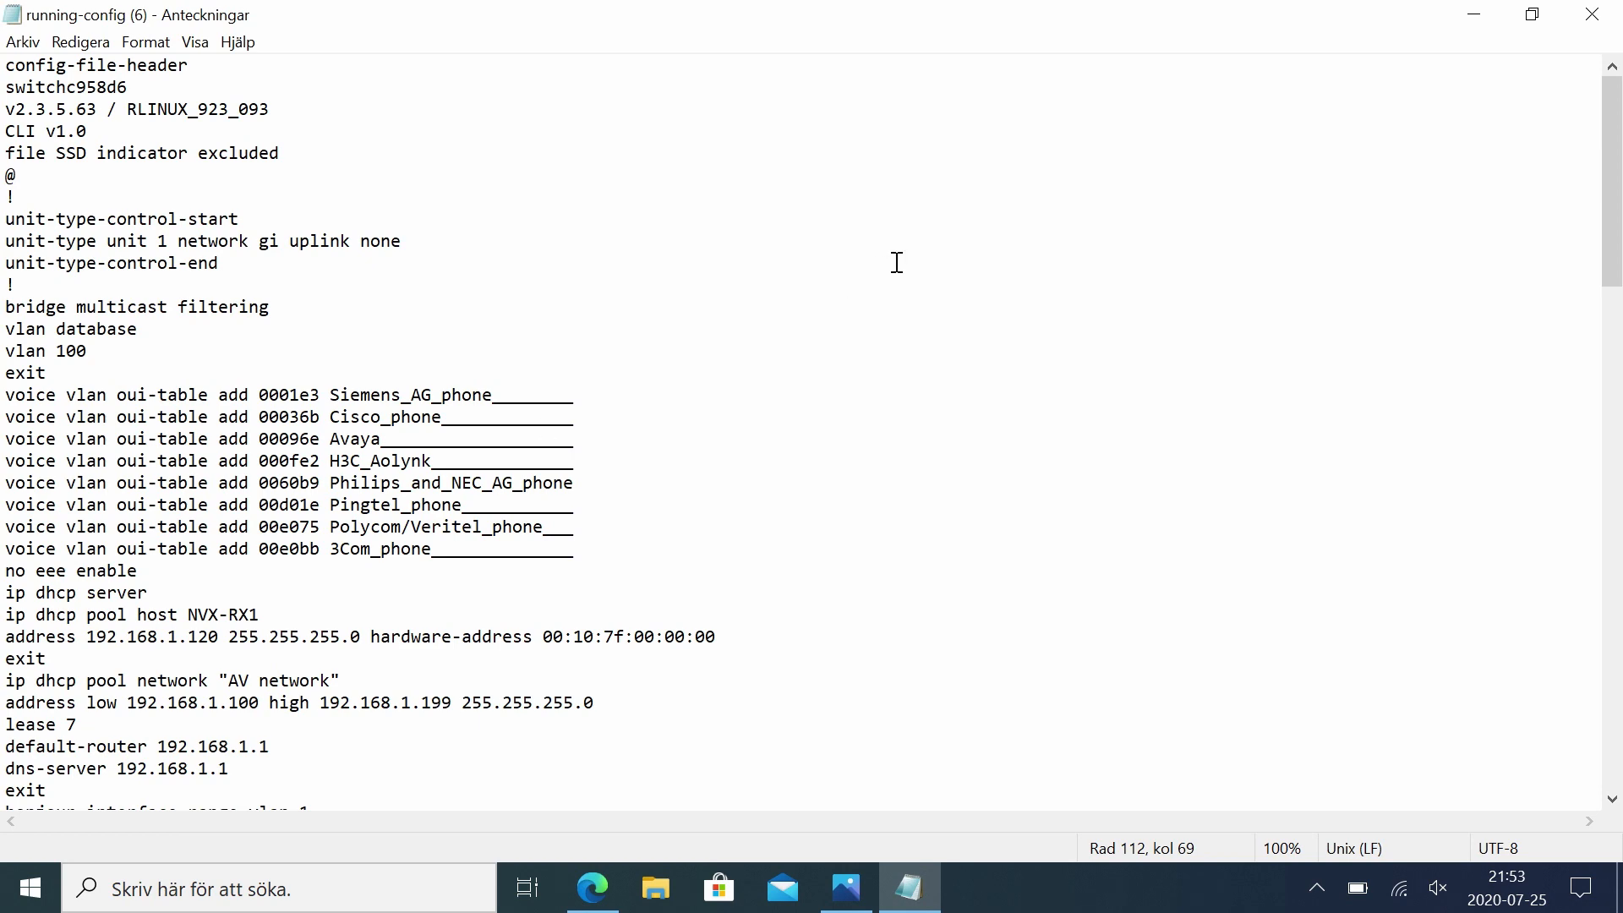
# Step: Close the configuration file and switch to Photos to view the Dante traffic addresses slide full-size
pyautogui.click(1593, 14)
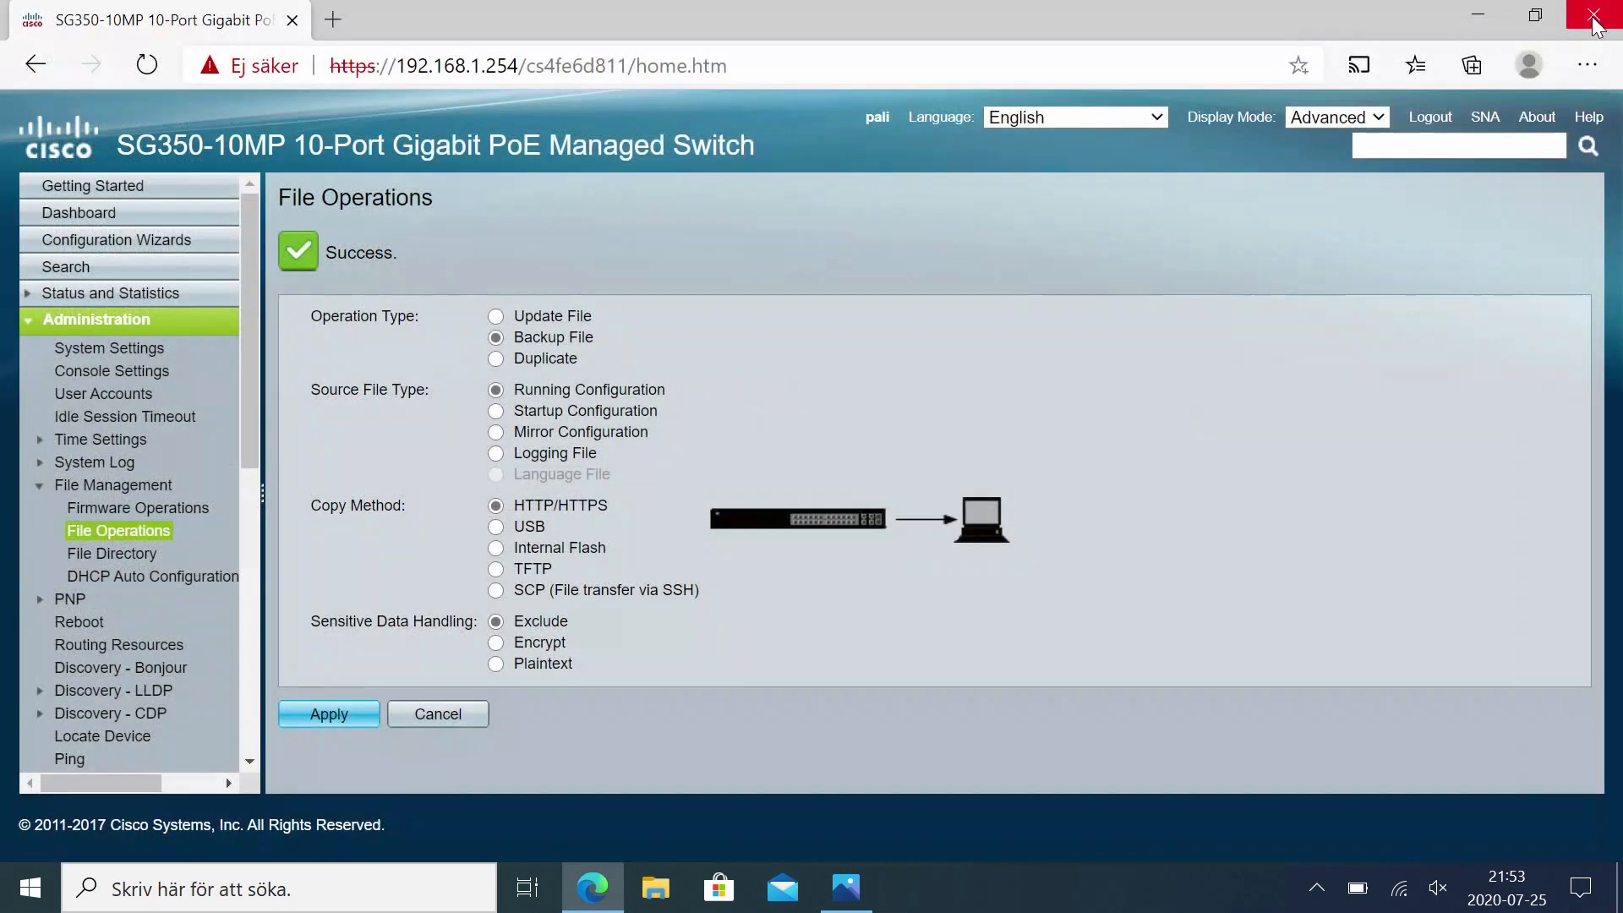
pyautogui.click(851, 885)
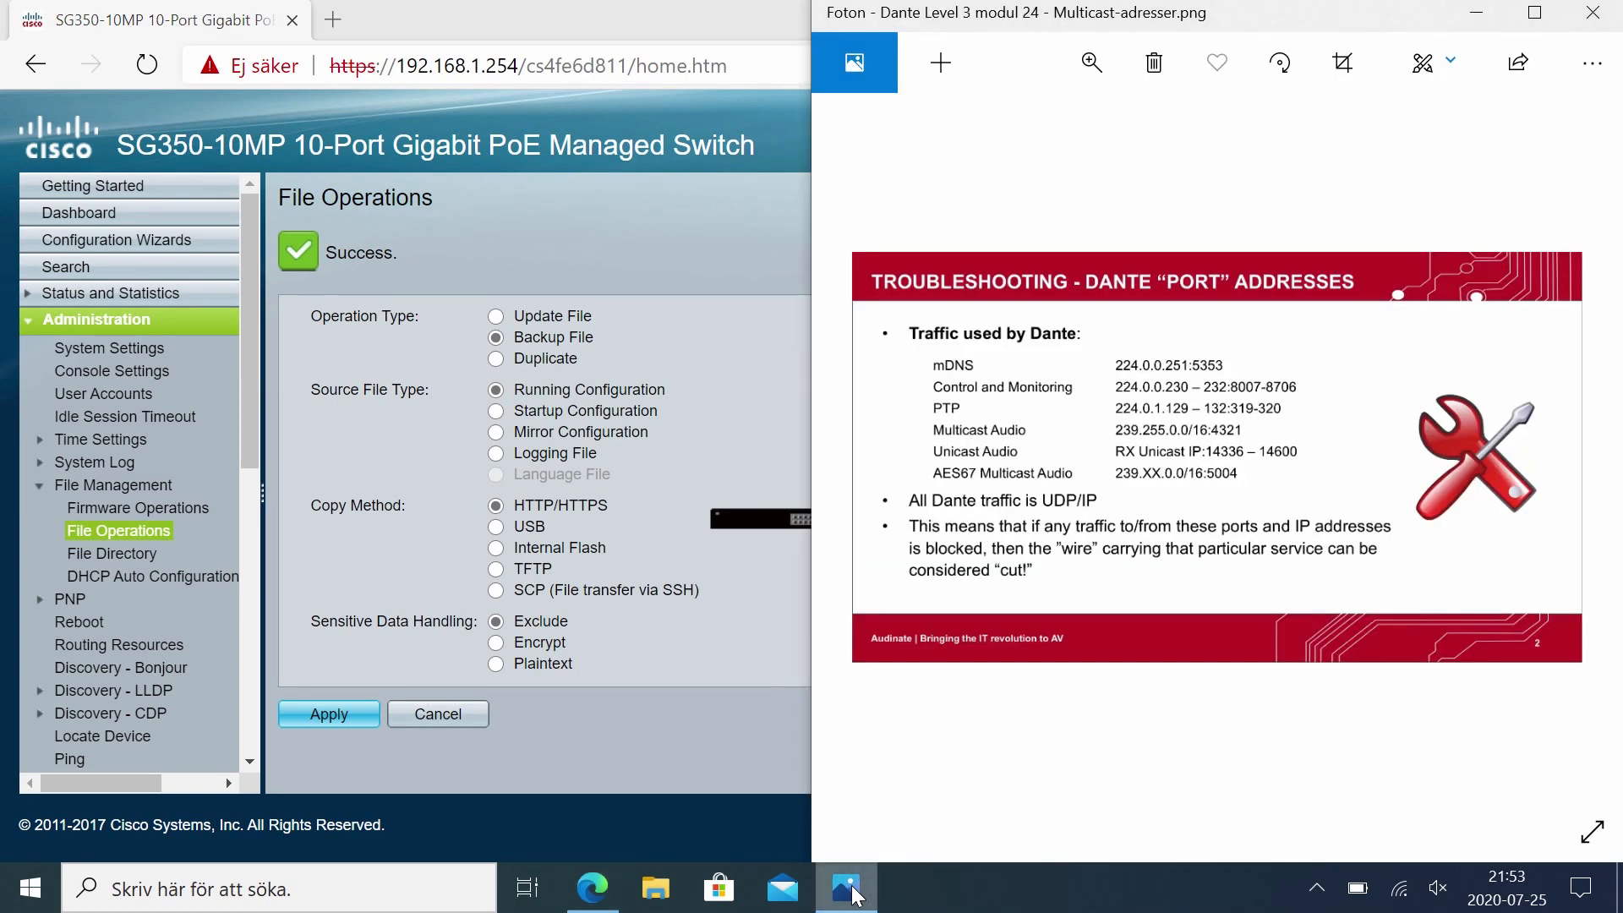
pyautogui.click(1527, 12)
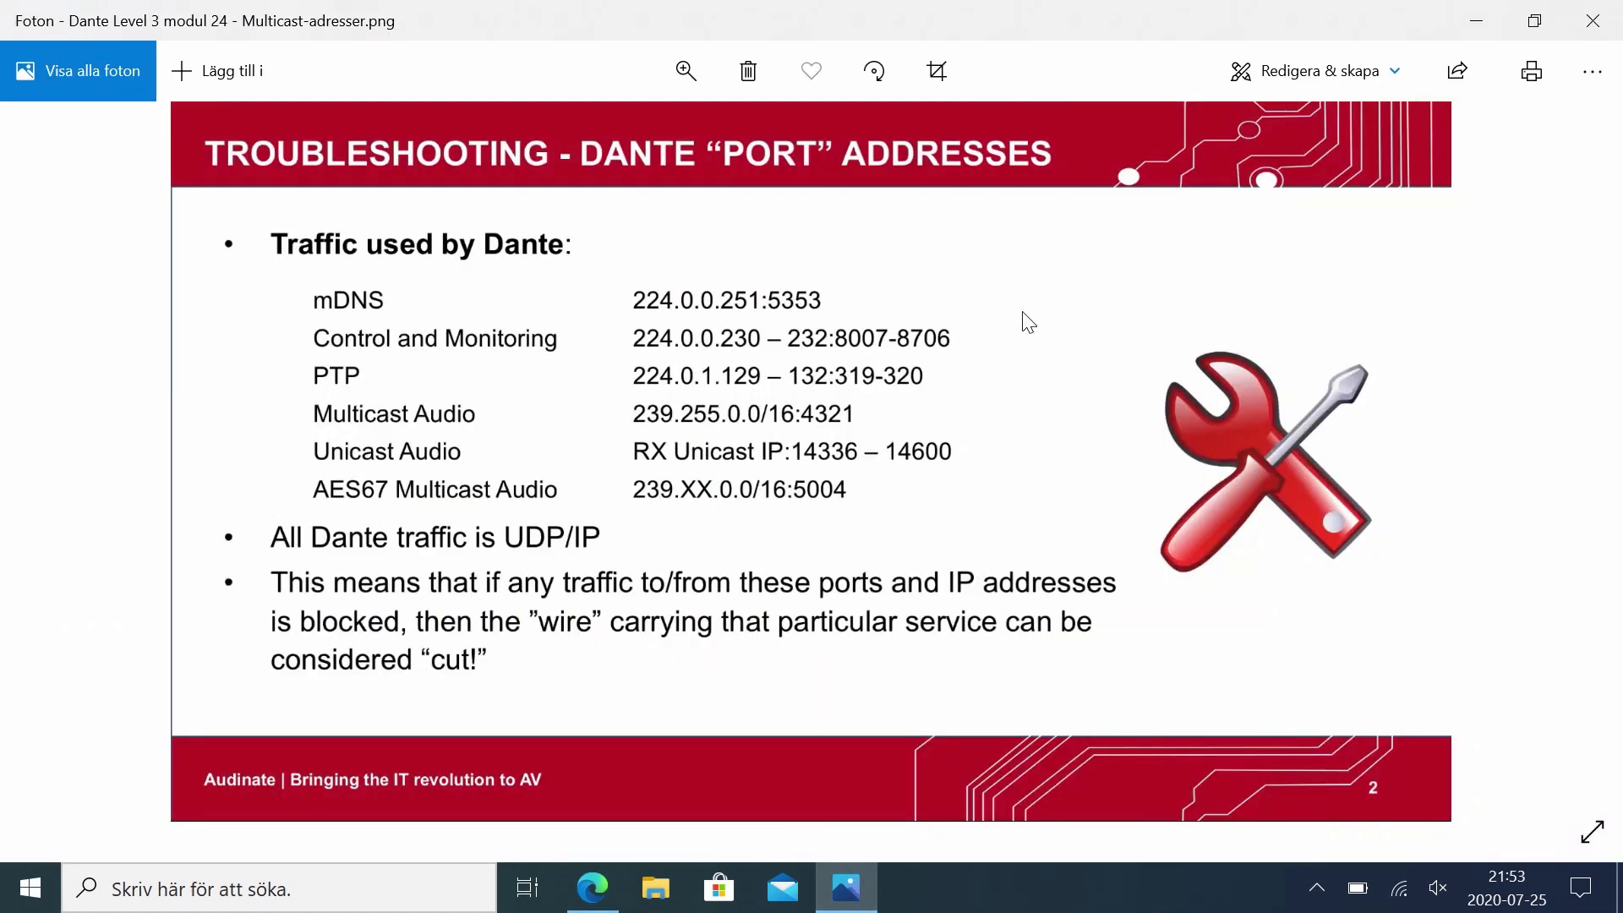